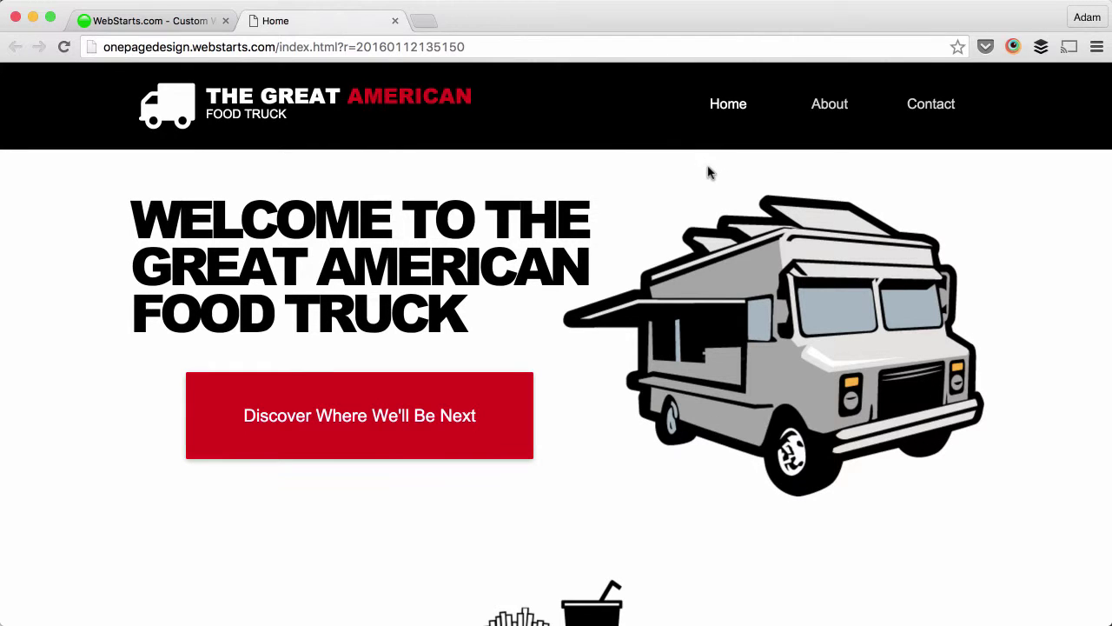
Step: Look over the published food truck home page from the header down to the footer
{"action": "scroll", "coordinate": [724, 251], "scroll_direction": "down", "scroll_amount": 8}
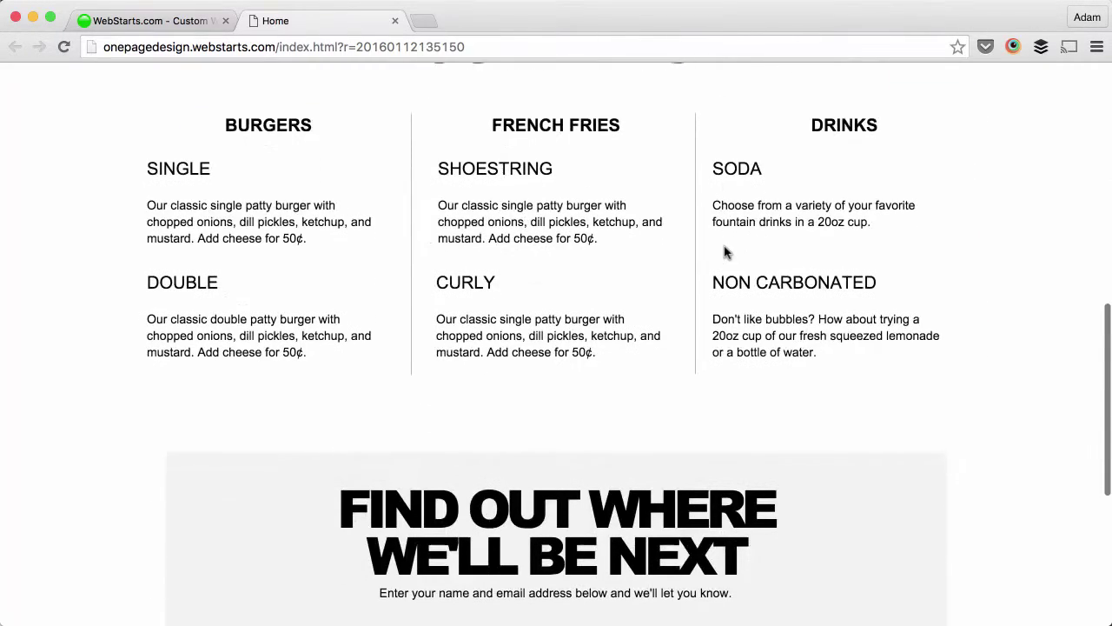
{"action": "scroll", "coordinate": [724, 251], "scroll_direction": "down", "scroll_amount": 5}
{"action": "scroll", "coordinate": [725, 251], "scroll_direction": "up", "scroll_amount": 15}
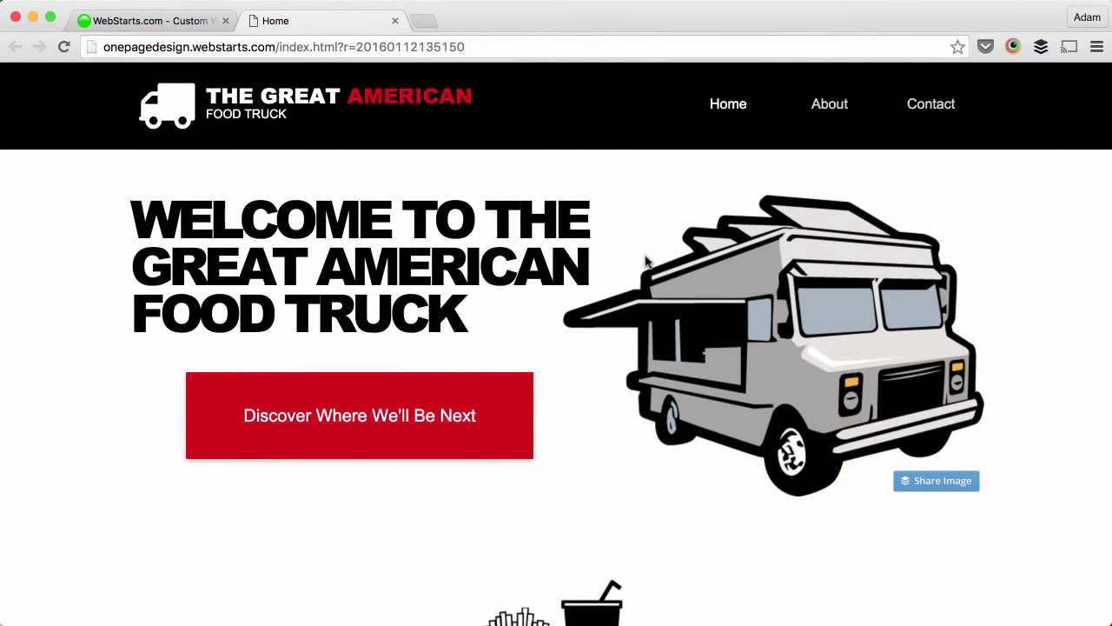
{"action": "scroll", "coordinate": [590, 255], "scroll_direction": "down", "scroll_amount": 1}
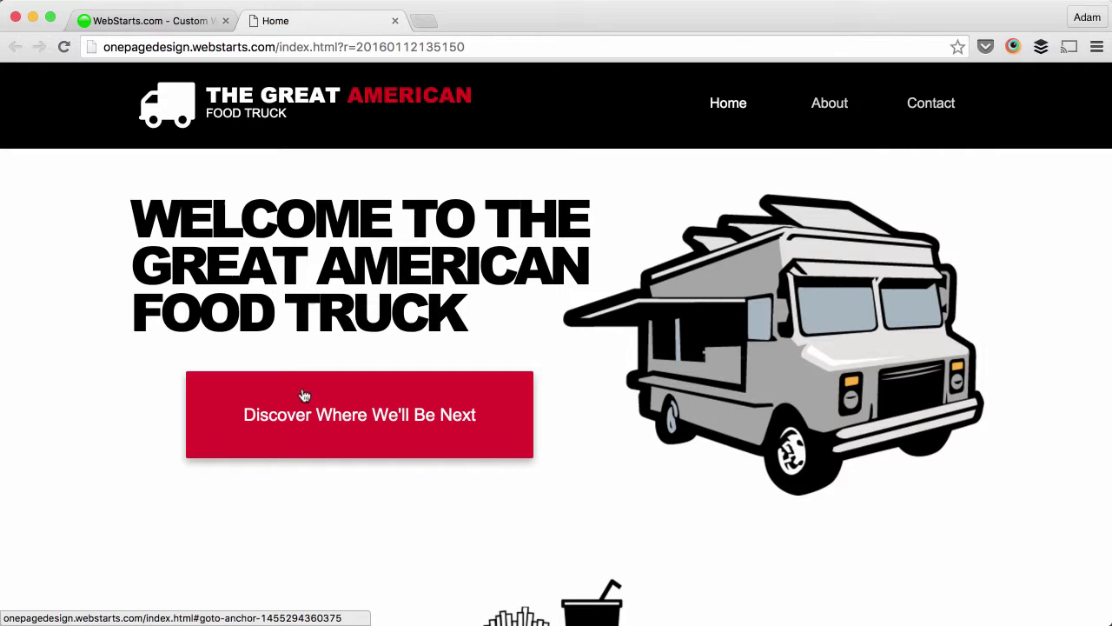
Step: Follow the "Discover Where We'll Be Next" link and try the Full Name and Email Address fields of the signup form
{"action": "left_click", "coordinate": [382, 422]}
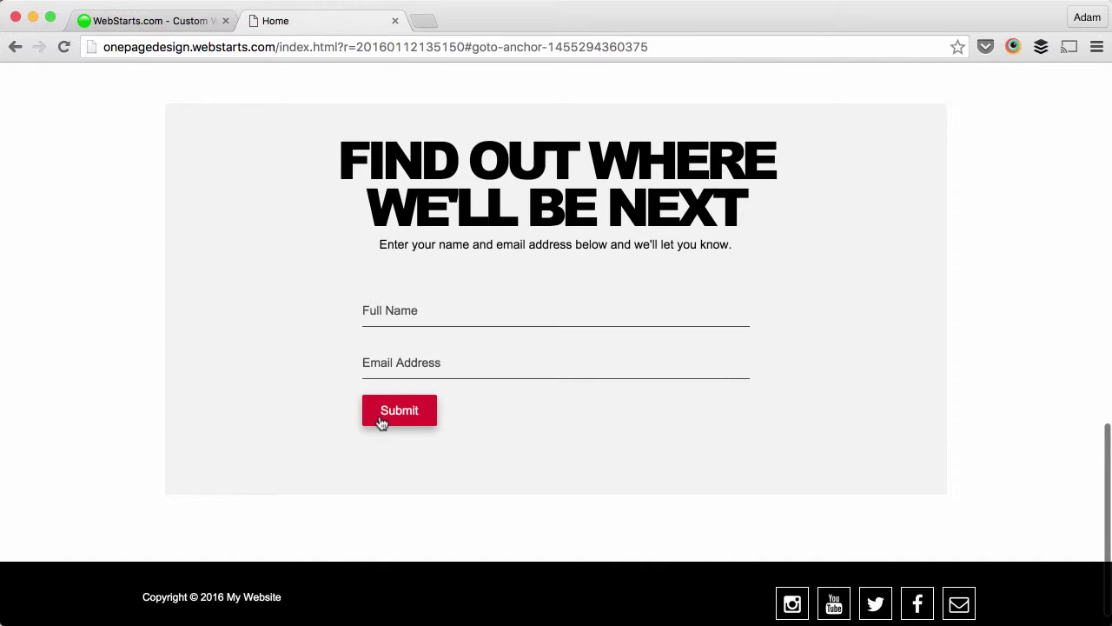
{"action": "left_click", "coordinate": [438, 313]}
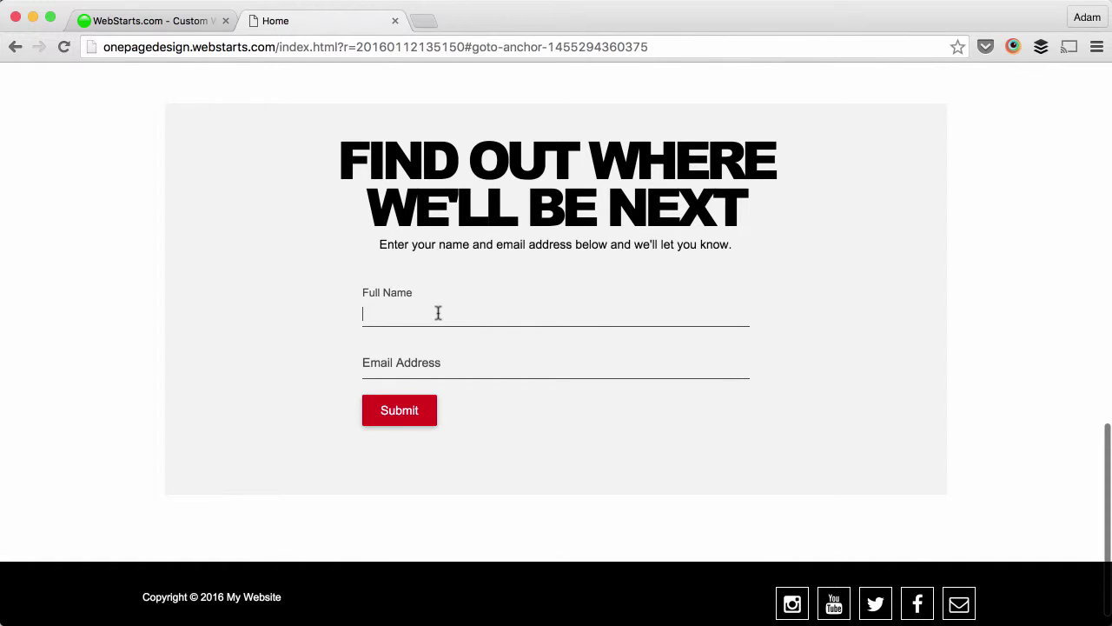
{"action": "left_click", "coordinate": [440, 369]}
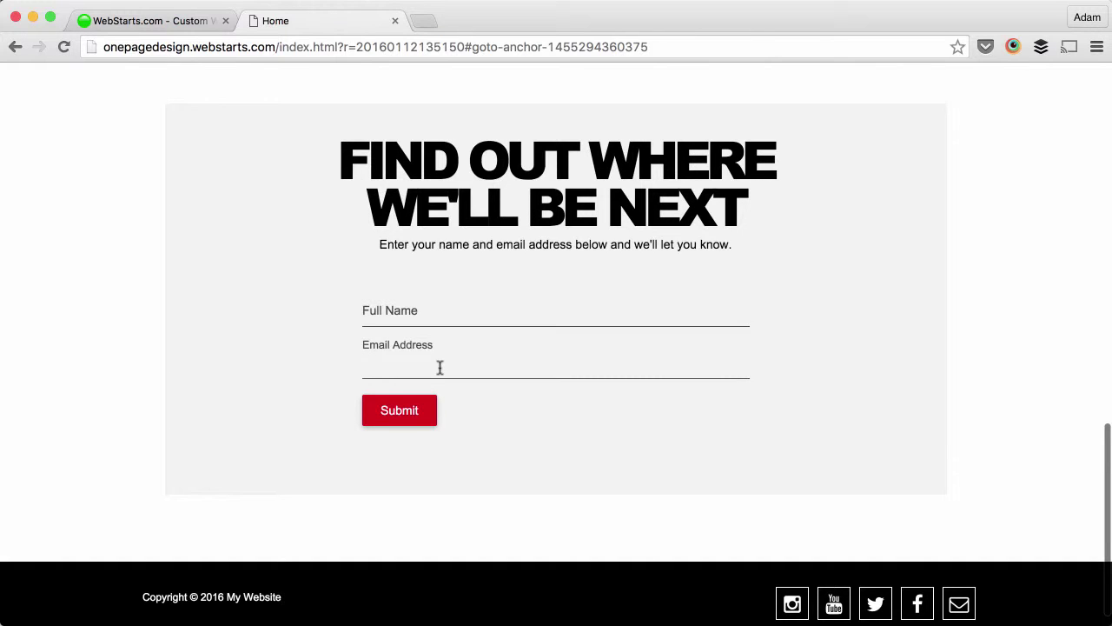
Step: Review the home page content between the signup form and the welcome banner, including the Our Menu section
{"action": "scroll", "coordinate": [426, 391], "scroll_direction": "up", "scroll_amount": 2}
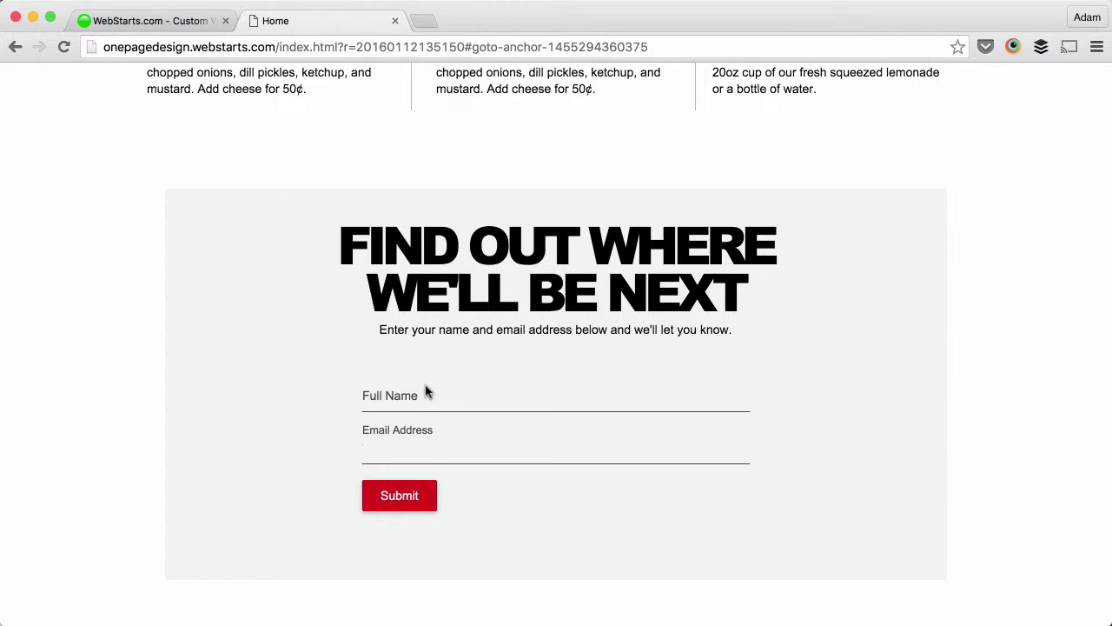
{"action": "scroll", "coordinate": [426, 392], "scroll_direction": "up", "scroll_amount": 5}
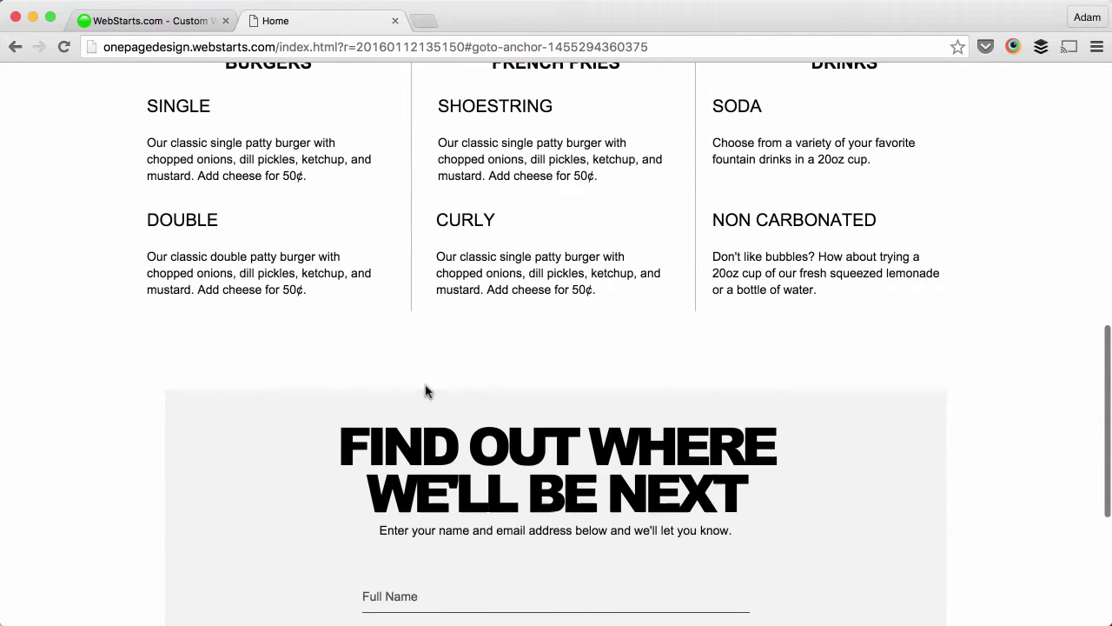
{"action": "scroll", "coordinate": [426, 391], "scroll_direction": "up", "scroll_amount": 7}
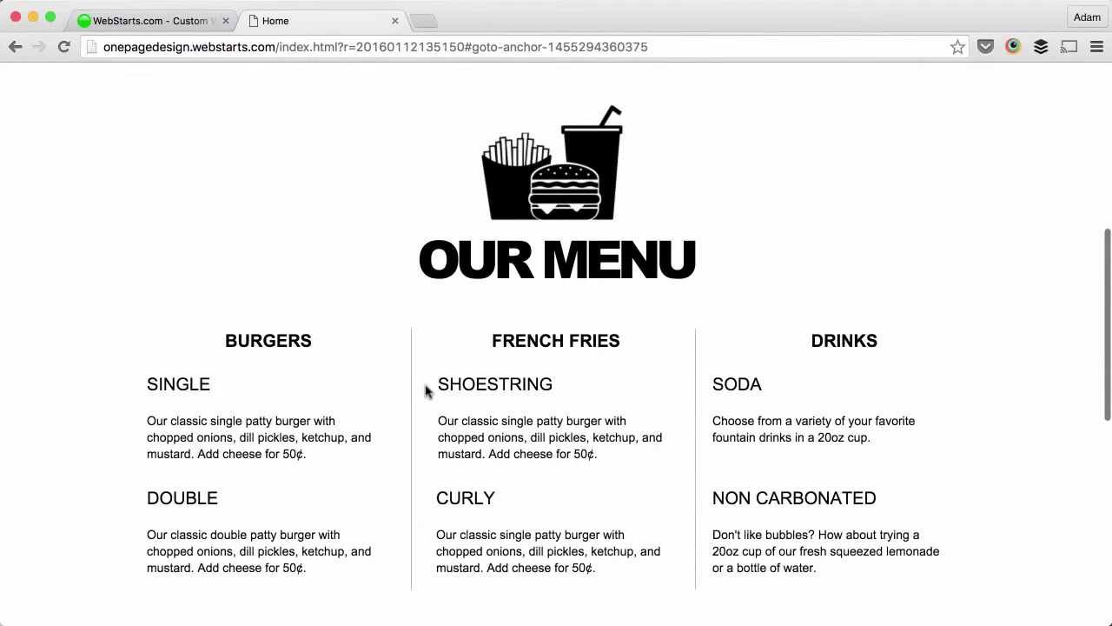
{"action": "scroll", "coordinate": [426, 391], "scroll_direction": "down", "scroll_amount": 1}
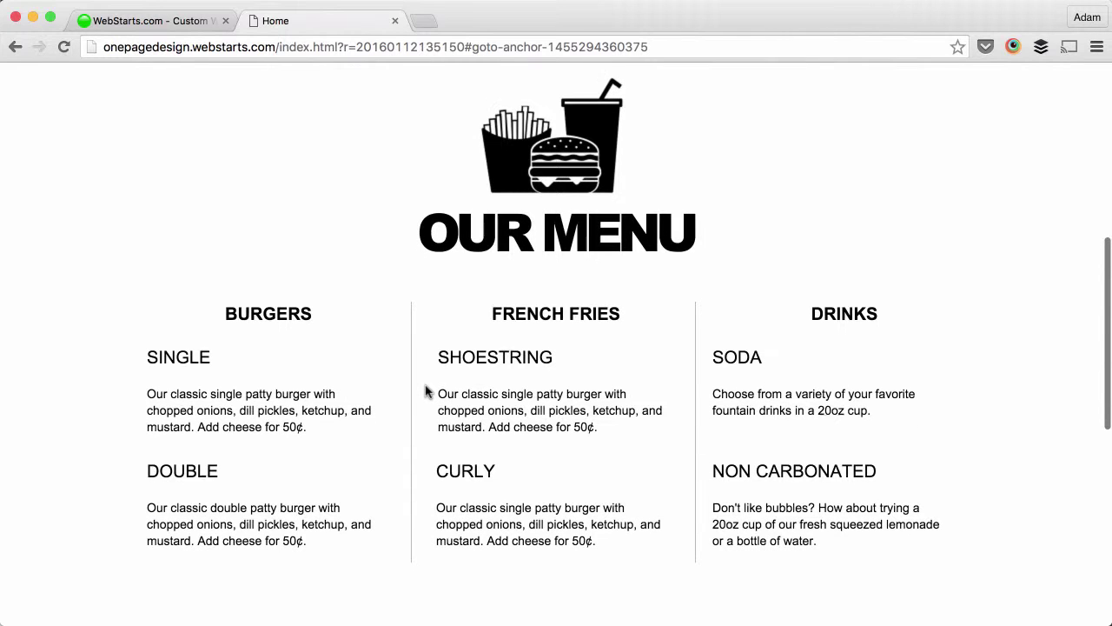
{"action": "scroll", "coordinate": [426, 392], "scroll_direction": "up", "scroll_amount": 9}
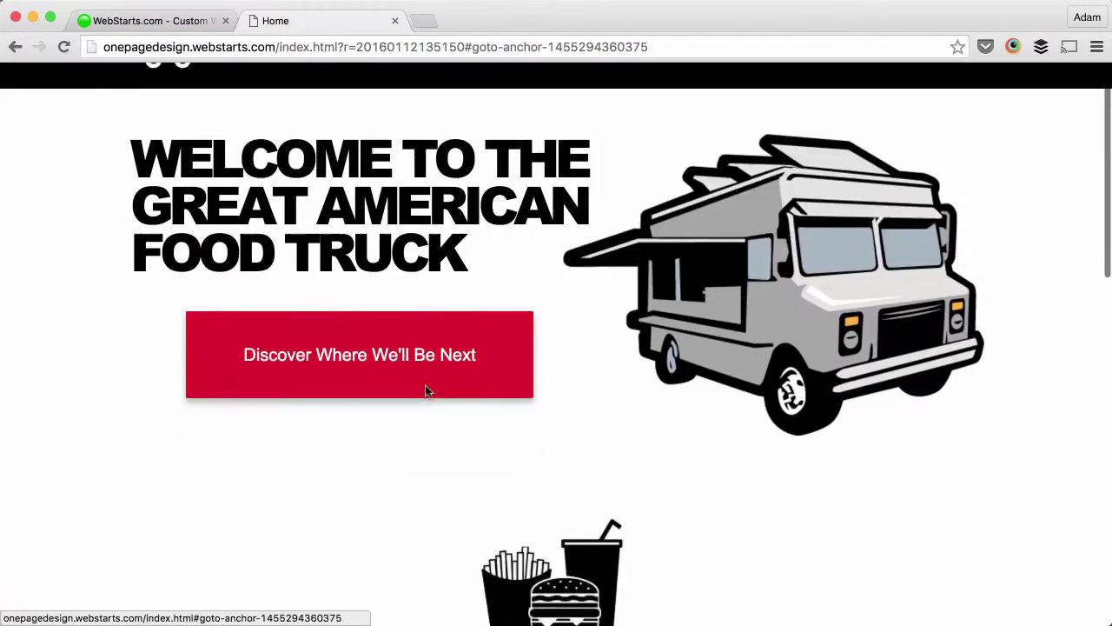
Step: Test the "Discover Where We'll Be Next" link again and return to the beginning of the home page
{"action": "left_click", "coordinate": [424, 385]}
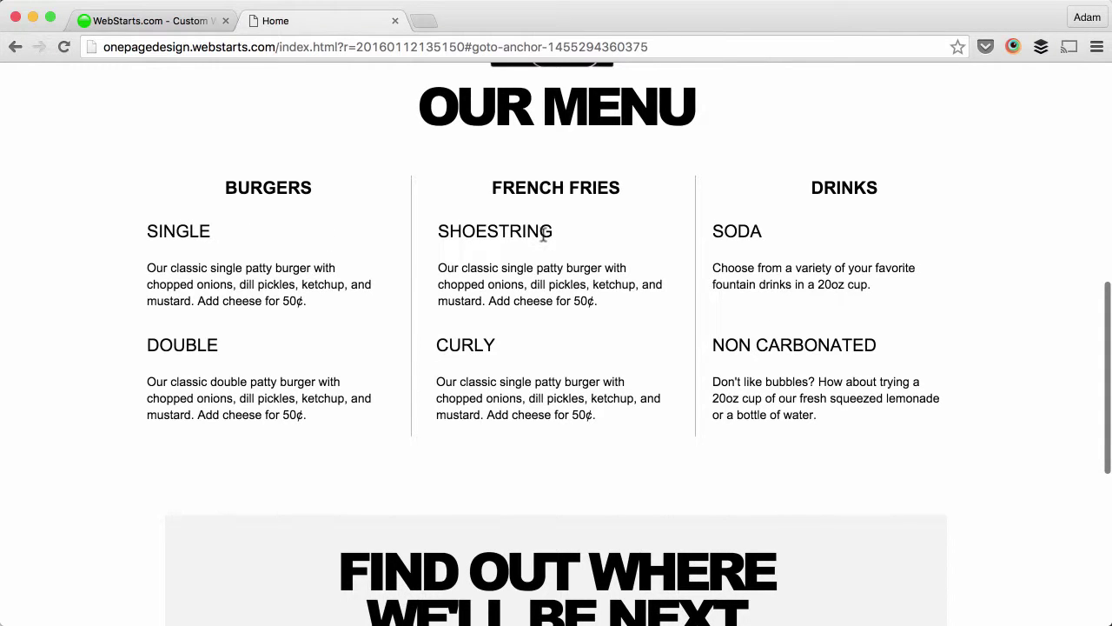
{"action": "scroll", "coordinate": [543, 234], "scroll_direction": "up", "scroll_amount": 1}
{"action": "scroll", "coordinate": [543, 235], "scroll_direction": "up", "scroll_amount": 10}
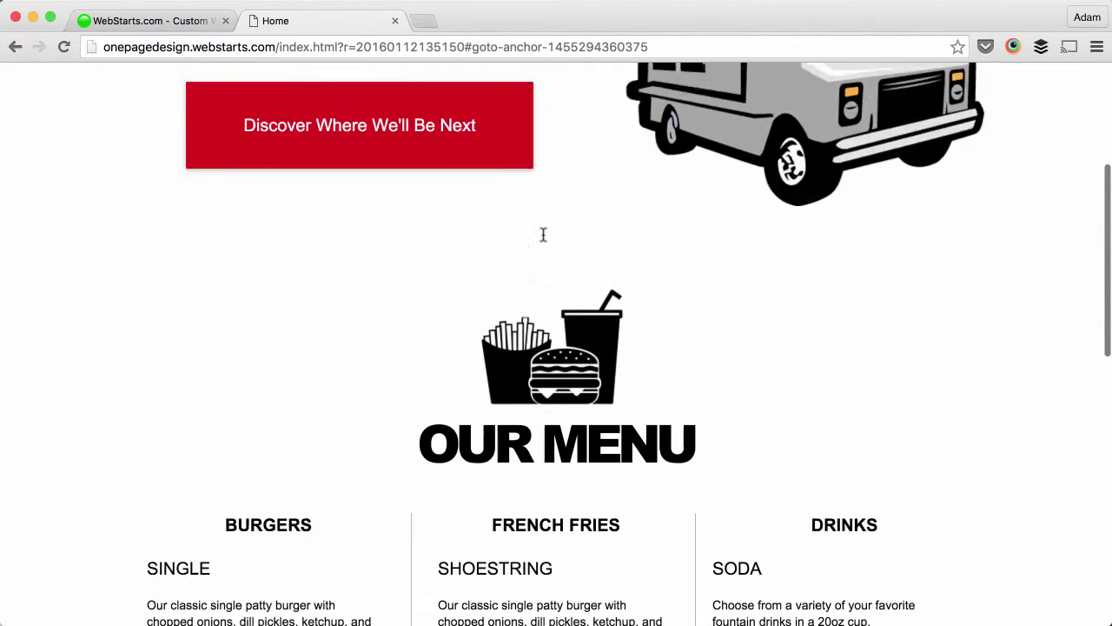
{"action": "scroll", "coordinate": [543, 235], "scroll_direction": "up", "scroll_amount": 4}
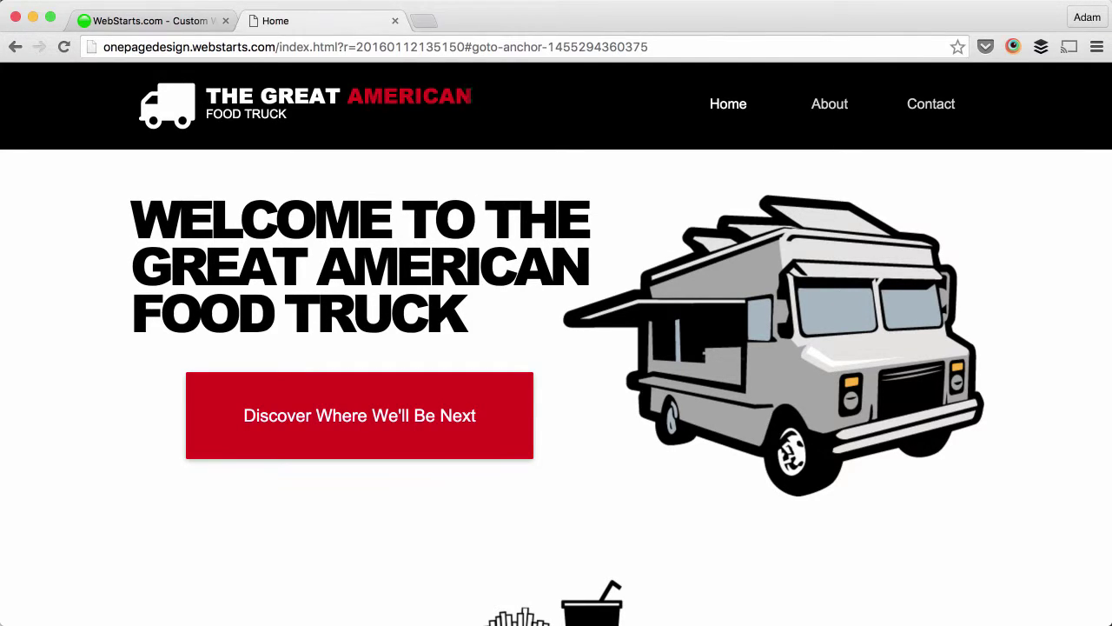
Step: Examine the site title styling in the header and the artwork and columns of the Our Menu section
{"action": "left_click_drag", "start_coordinate": [472, 94], "coordinate": [213, 81]}
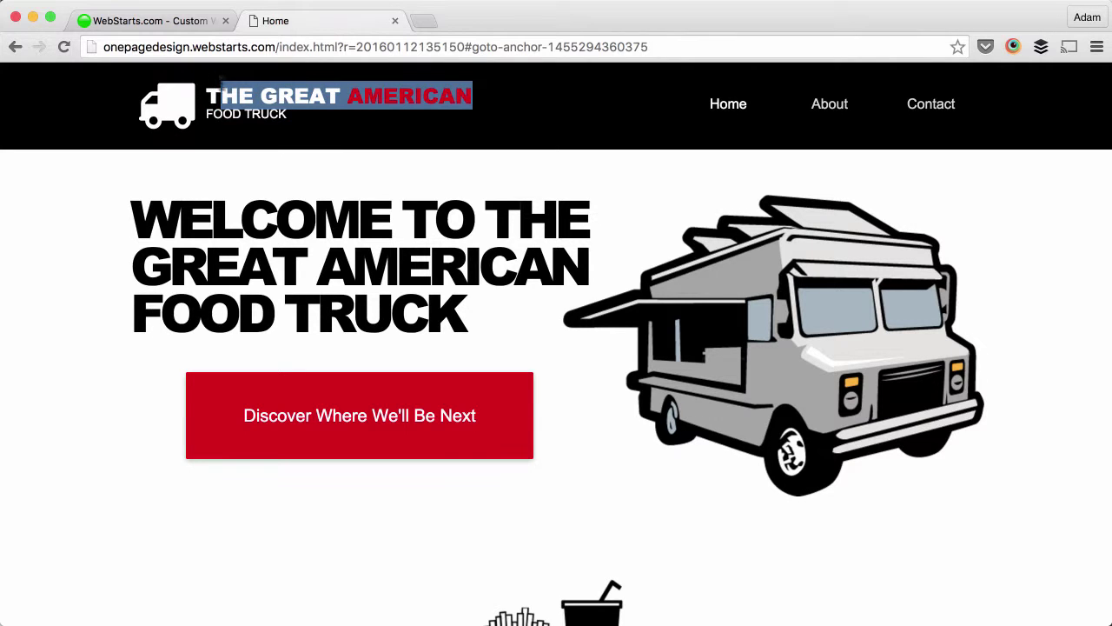
{"action": "scroll", "coordinate": [425, 181], "scroll_direction": "down", "scroll_amount": 5}
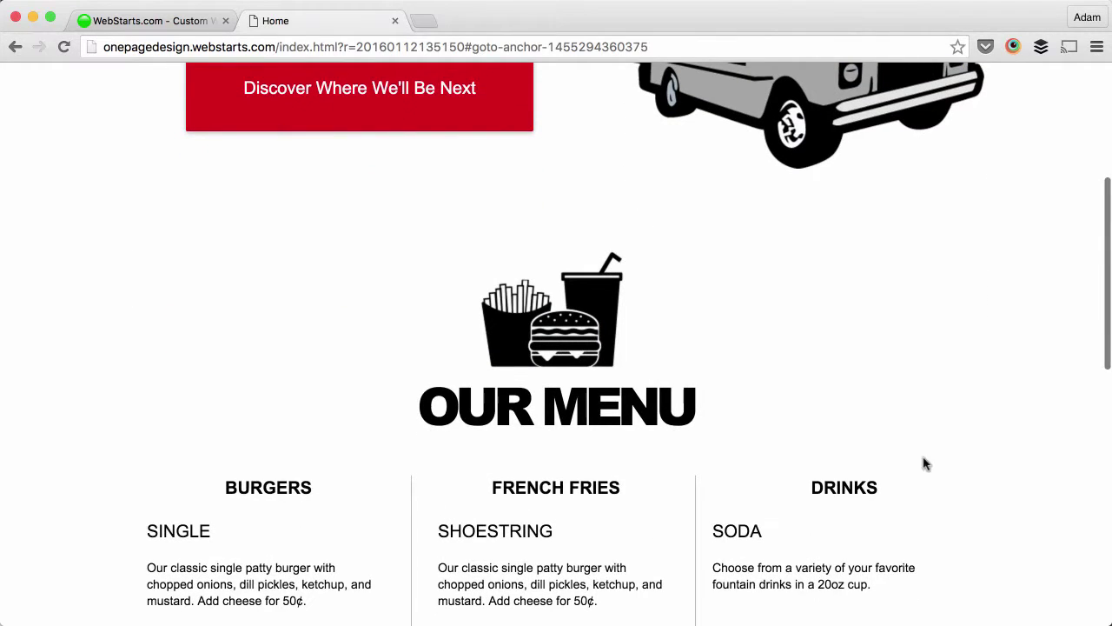
{"action": "scroll", "coordinate": [786, 468], "scroll_direction": "down", "scroll_amount": 2}
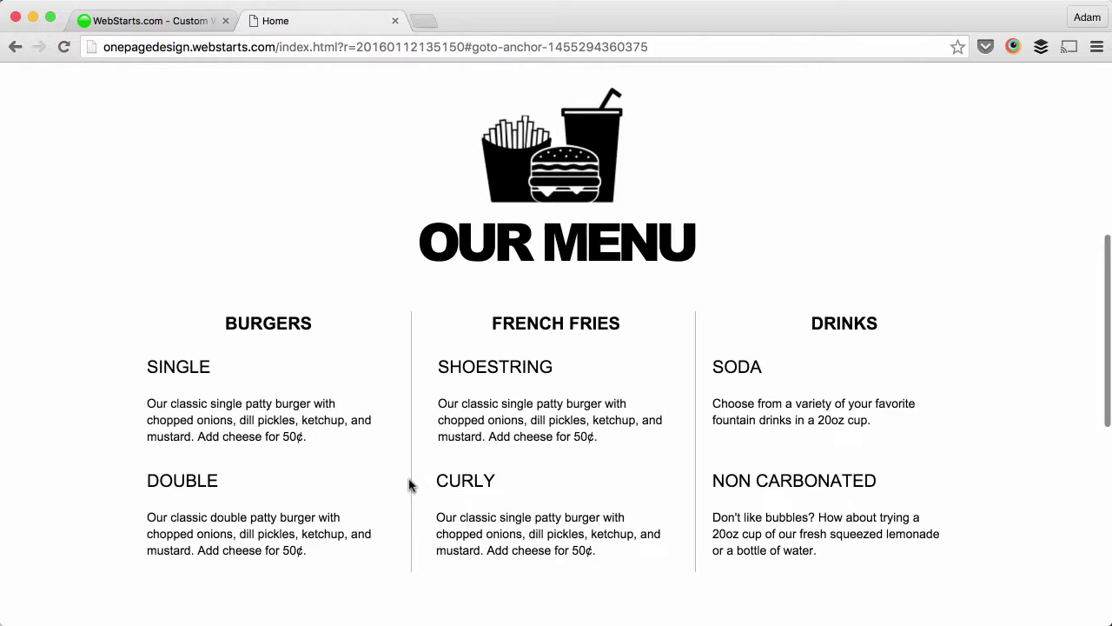
{"action": "scroll", "coordinate": [411, 486], "scroll_direction": "up", "scroll_amount": 1}
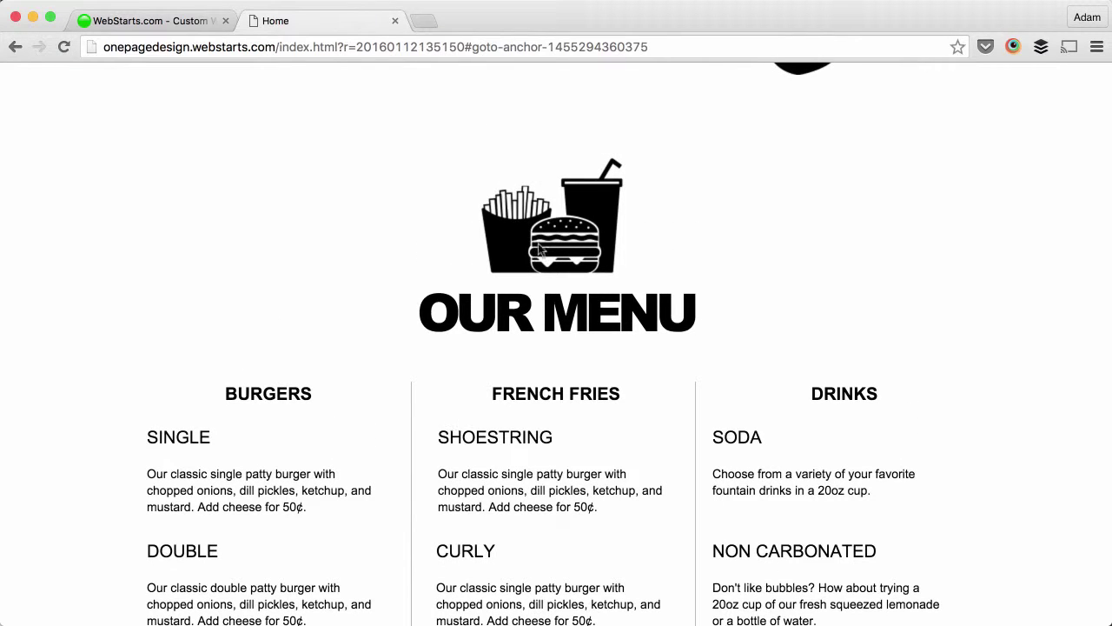
{"action": "scroll", "coordinate": [657, 226], "scroll_direction": "up", "scroll_amount": 1}
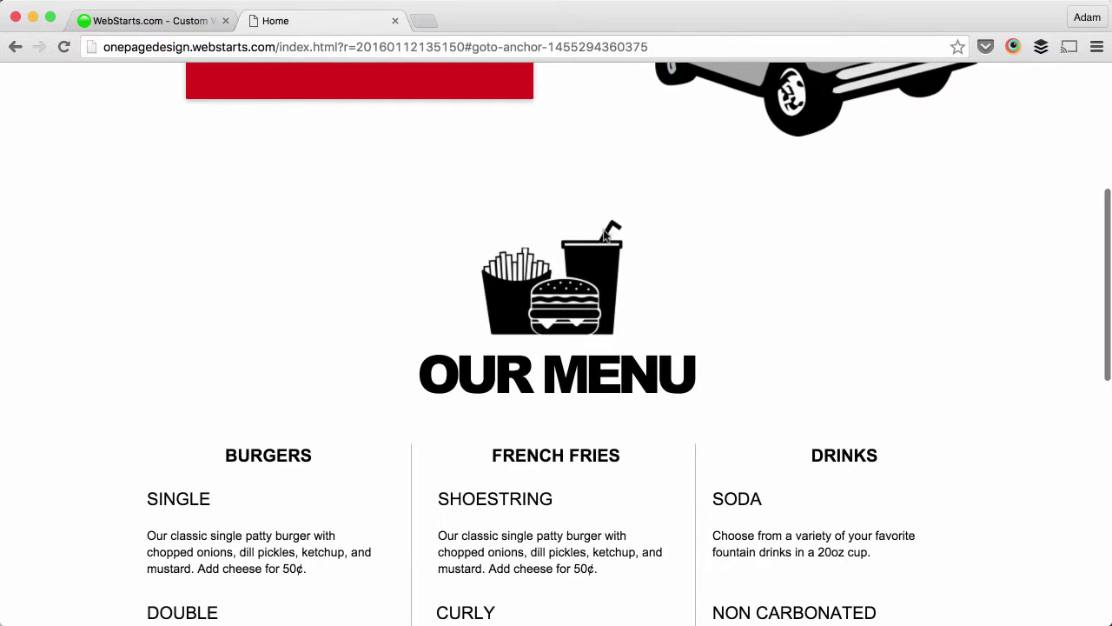
{"action": "scroll", "coordinate": [608, 295], "scroll_direction": "up", "scroll_amount": 5}
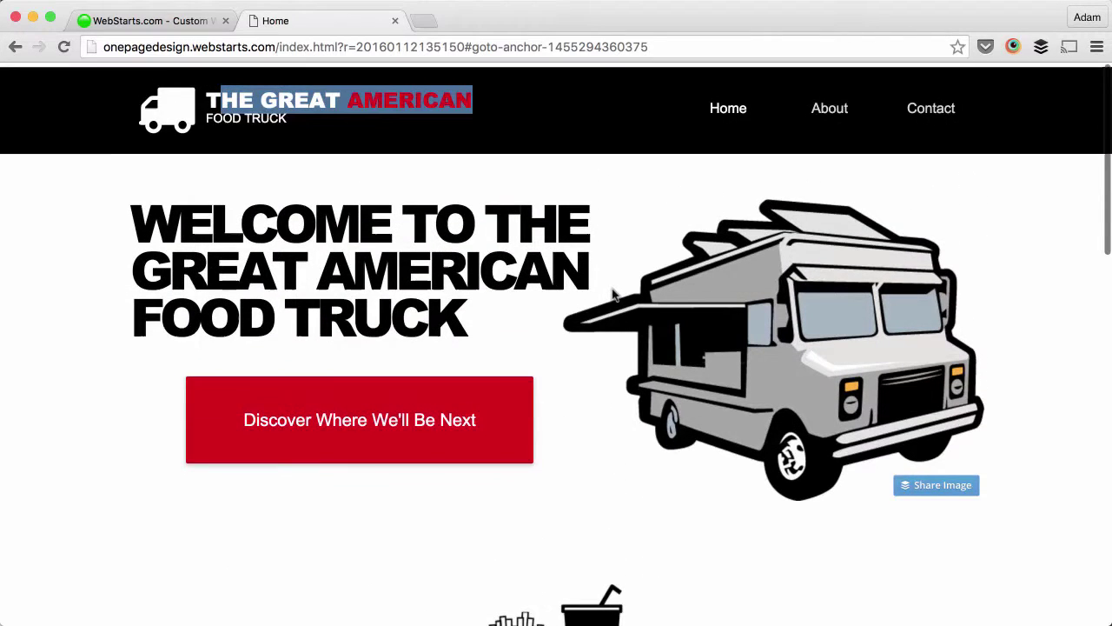
{"action": "left_click", "coordinate": [647, 165]}
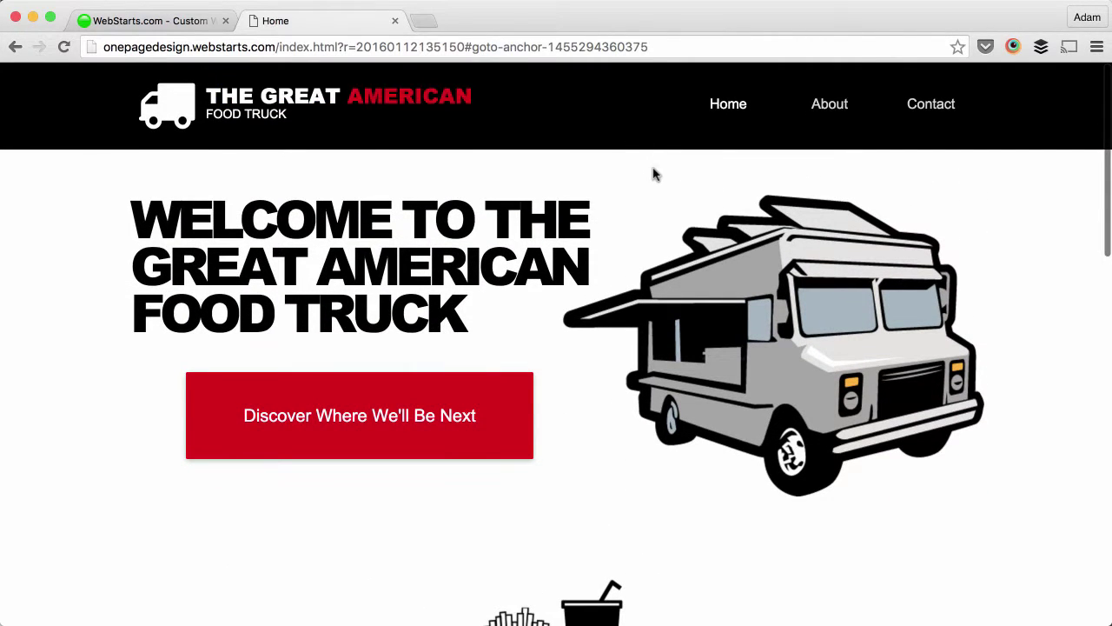
Step: Open the About page and examine the Meet Our Peeps section and the social links in the footer
{"action": "left_click", "coordinate": [834, 111]}
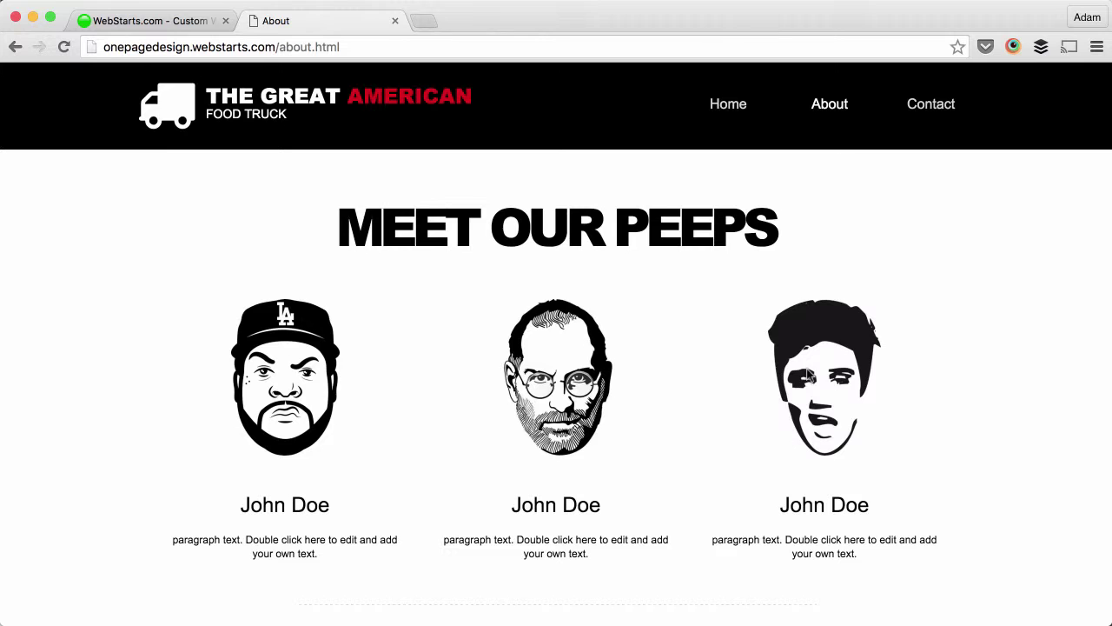
{"action": "scroll", "coordinate": [442, 418], "scroll_direction": "down", "scroll_amount": 2}
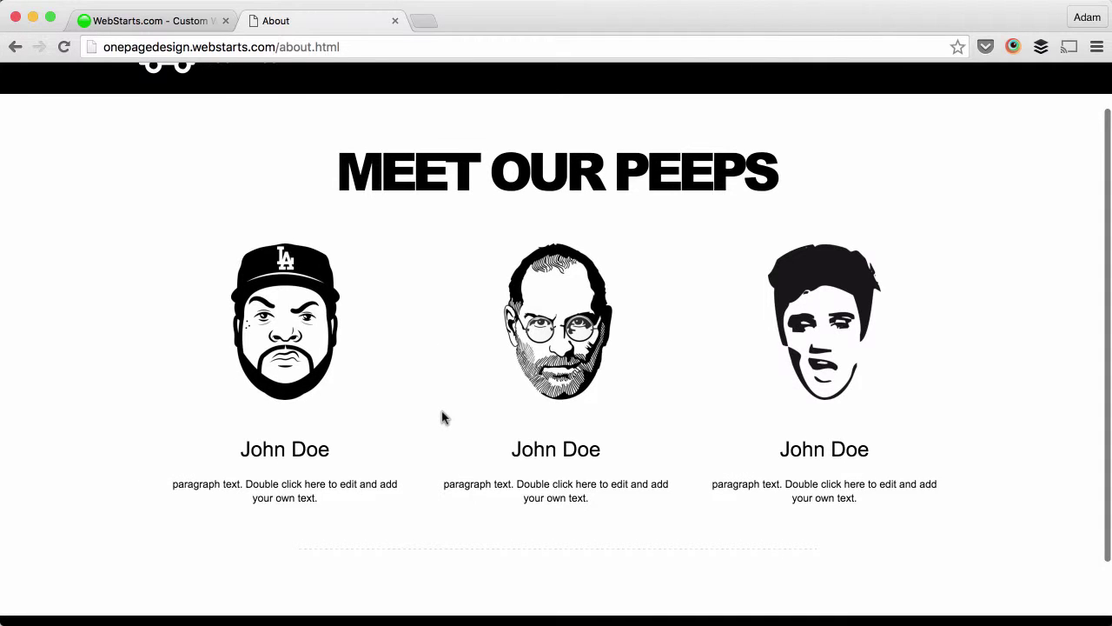
{"action": "scroll", "coordinate": [442, 418], "scroll_direction": "down", "scroll_amount": 3}
{"action": "scroll", "coordinate": [399, 409], "scroll_direction": "up", "scroll_amount": 5}
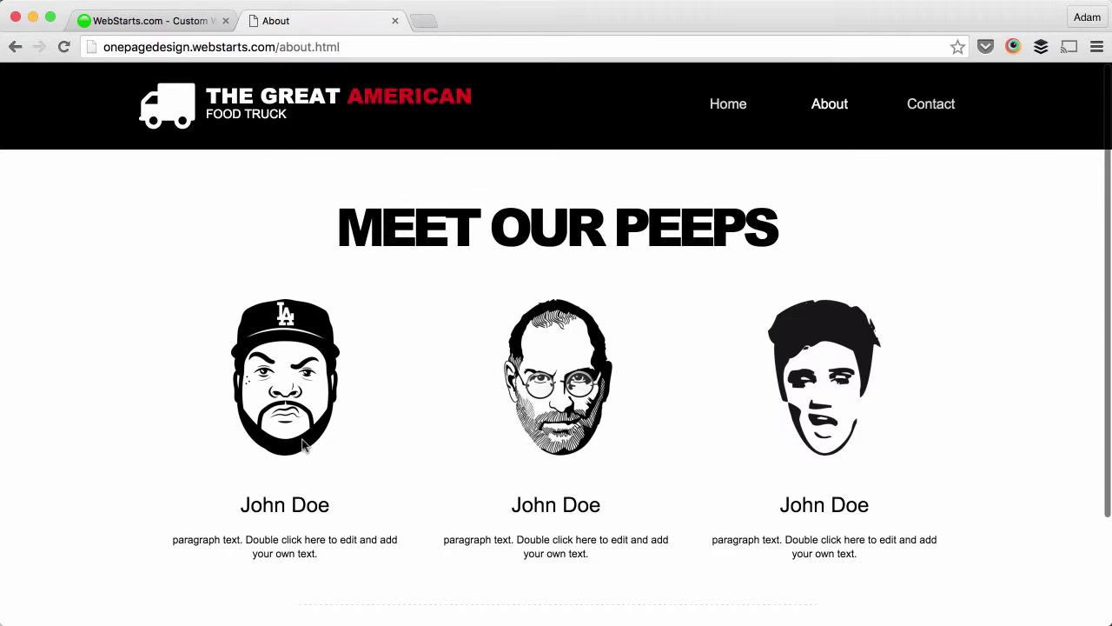
{"action": "scroll", "coordinate": [408, 453], "scroll_direction": "down", "scroll_amount": 1}
{"action": "scroll", "coordinate": [409, 453], "scroll_direction": "down", "scroll_amount": 3}
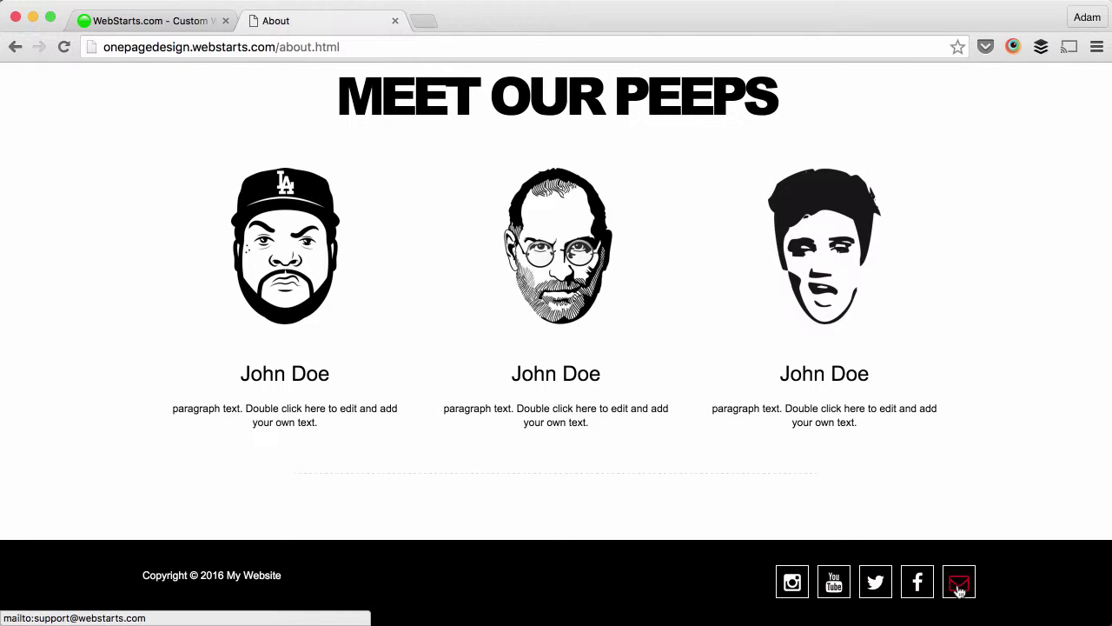
{"action": "scroll", "coordinate": [959, 589], "scroll_direction": "up", "scroll_amount": 1}
{"action": "scroll", "coordinate": [921, 588], "scroll_direction": "down", "scroll_amount": 1}
{"action": "scroll", "coordinate": [727, 565], "scroll_direction": "up", "scroll_amount": 3}
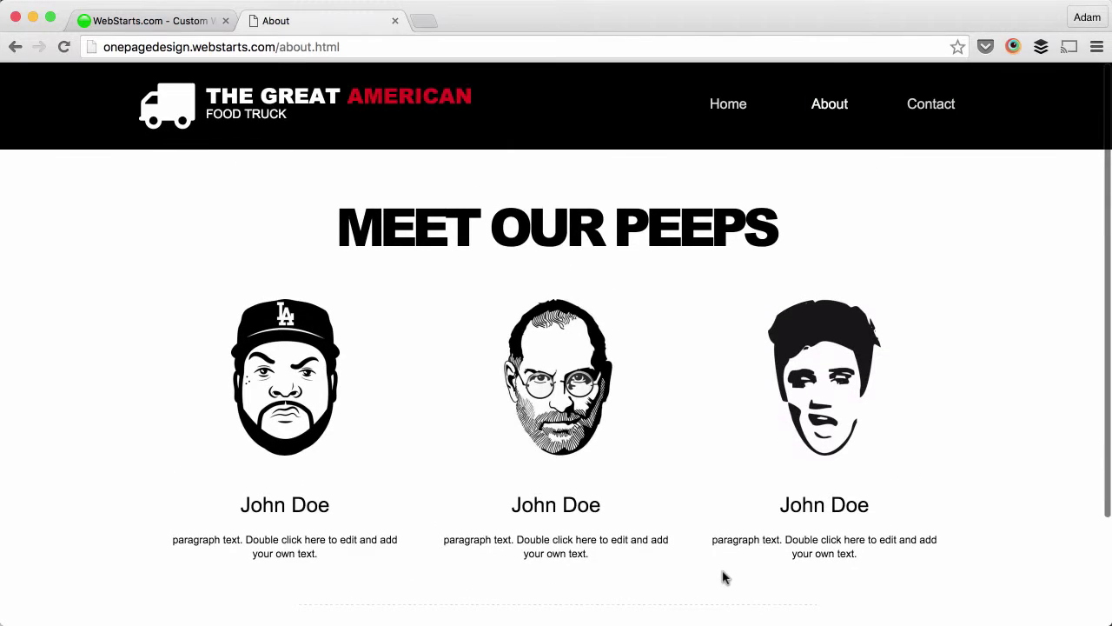
Step: Open the Contact page and review its map, phone details and contact form
{"action": "left_click", "coordinate": [936, 122]}
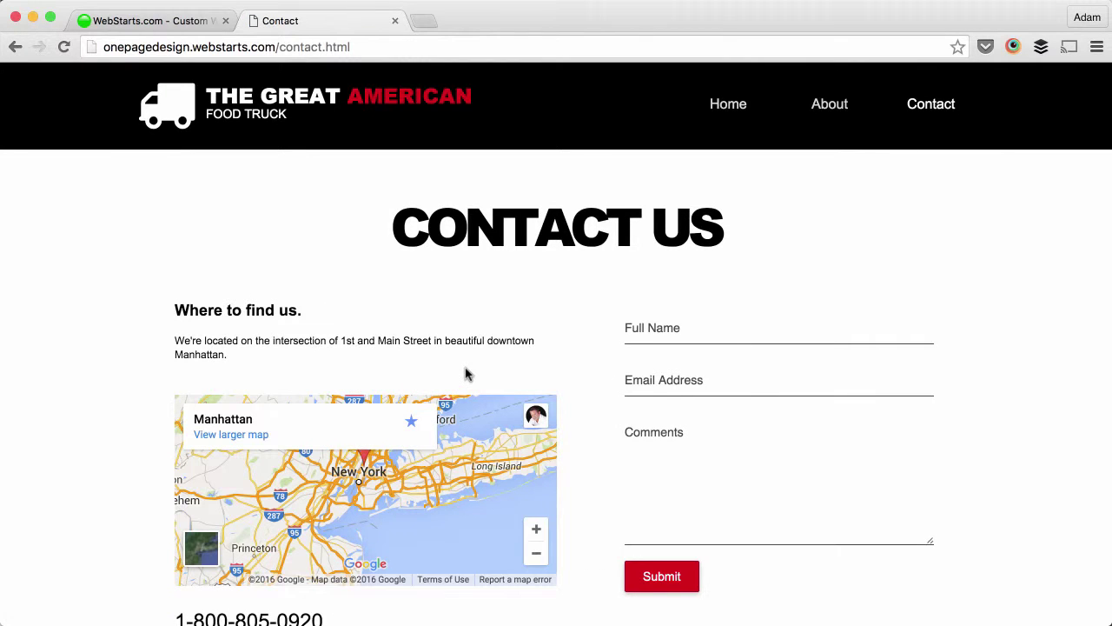
{"action": "scroll", "coordinate": [602, 315], "scroll_direction": "down", "scroll_amount": 1}
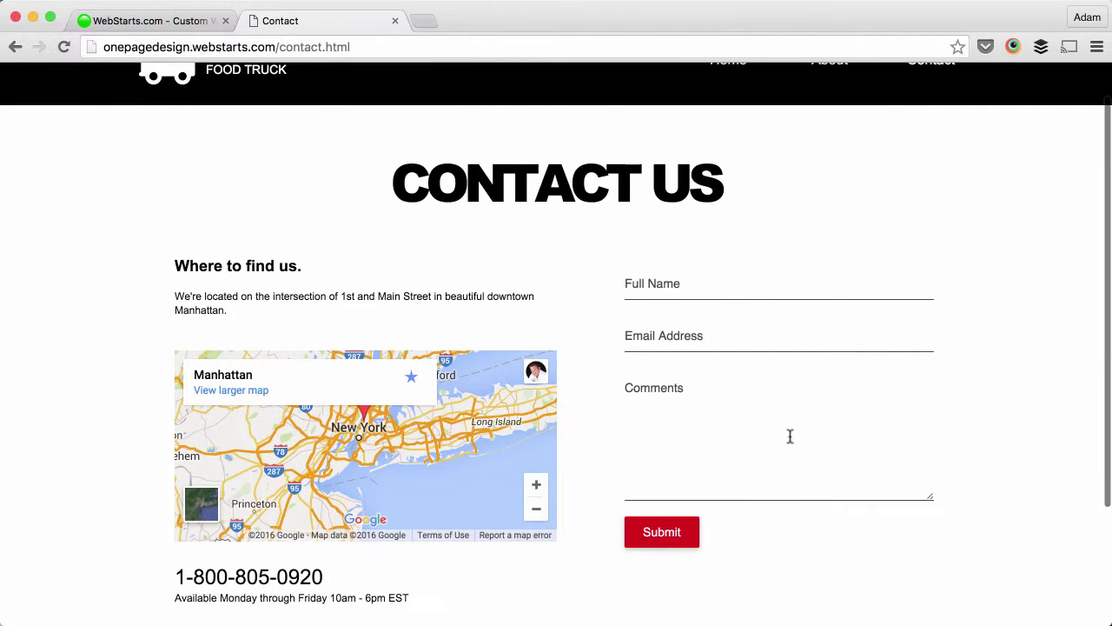
{"action": "scroll", "coordinate": [801, 563], "scroll_direction": "up", "scroll_amount": 1}
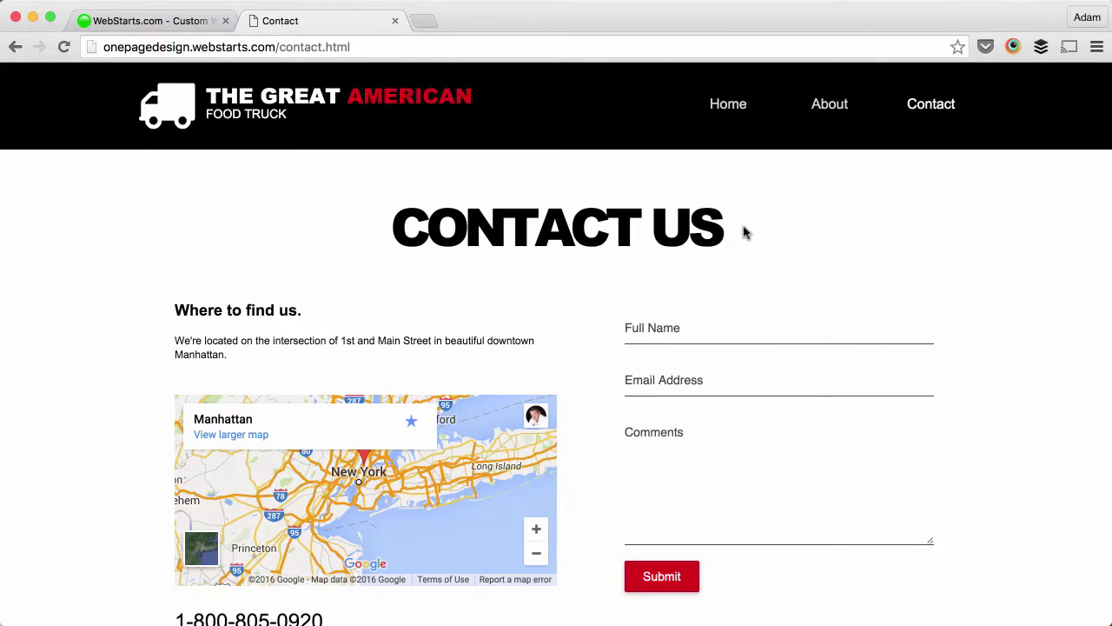
Step: Return to the site's Home page, then close the published site to get back to the WebStarts editor
{"action": "left_click", "coordinate": [734, 113]}
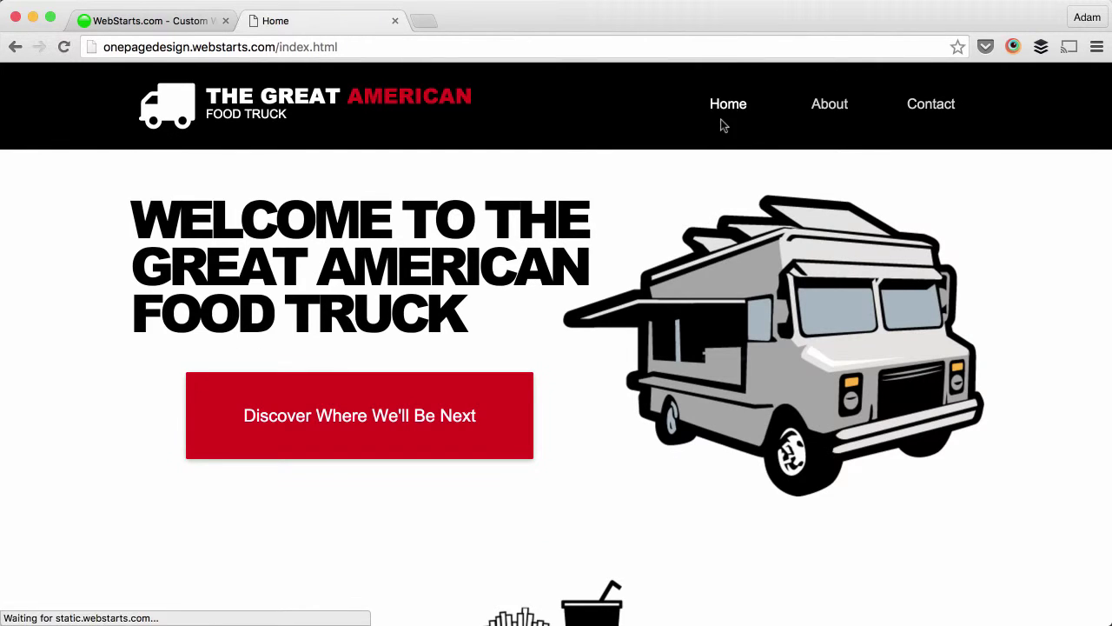
{"action": "left_click", "coordinate": [395, 21]}
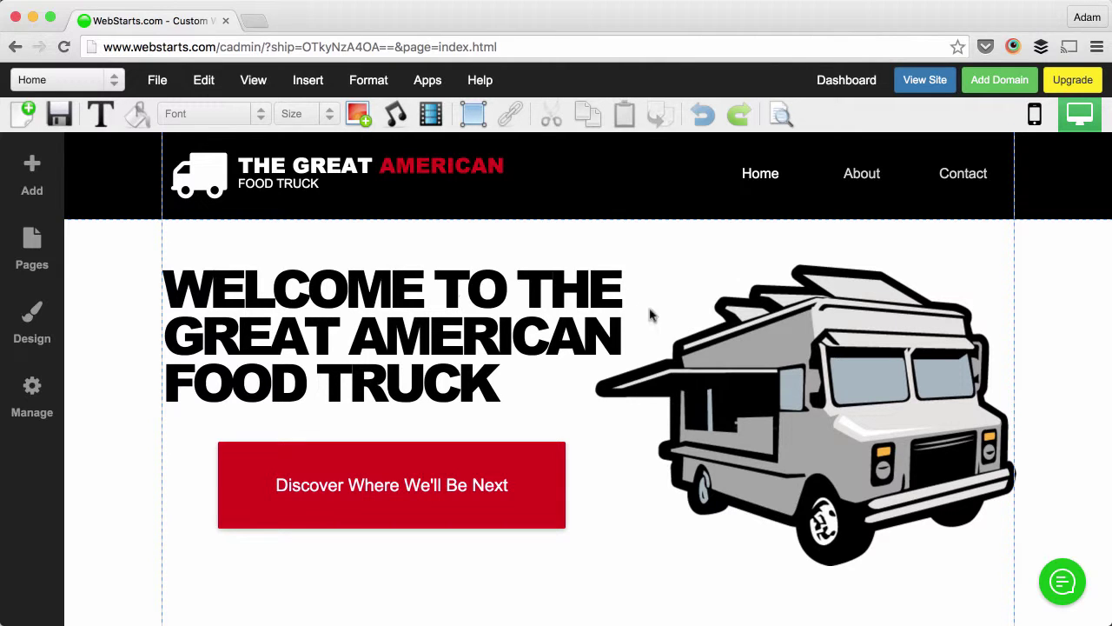
Step: Examine the Home page layout in the editor, including the menu columns, the Anchor 1 marker and the signup form
{"action": "scroll", "coordinate": [684, 369], "scroll_direction": "down", "scroll_amount": 2}
{"action": "scroll", "coordinate": [685, 369], "scroll_direction": "up", "scroll_amount": 2}
{"action": "scroll", "coordinate": [683, 369], "scroll_direction": "down", "scroll_amount": 1}
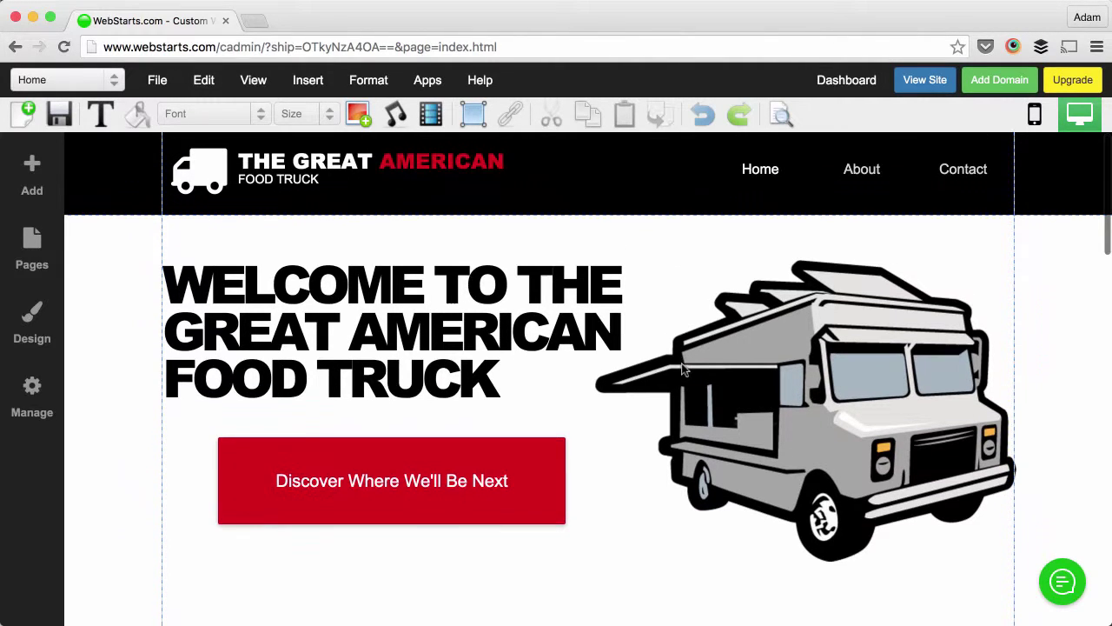
{"action": "scroll", "coordinate": [683, 369], "scroll_direction": "down", "scroll_amount": 1}
{"action": "scroll", "coordinate": [446, 463], "scroll_direction": "down", "scroll_amount": 15}
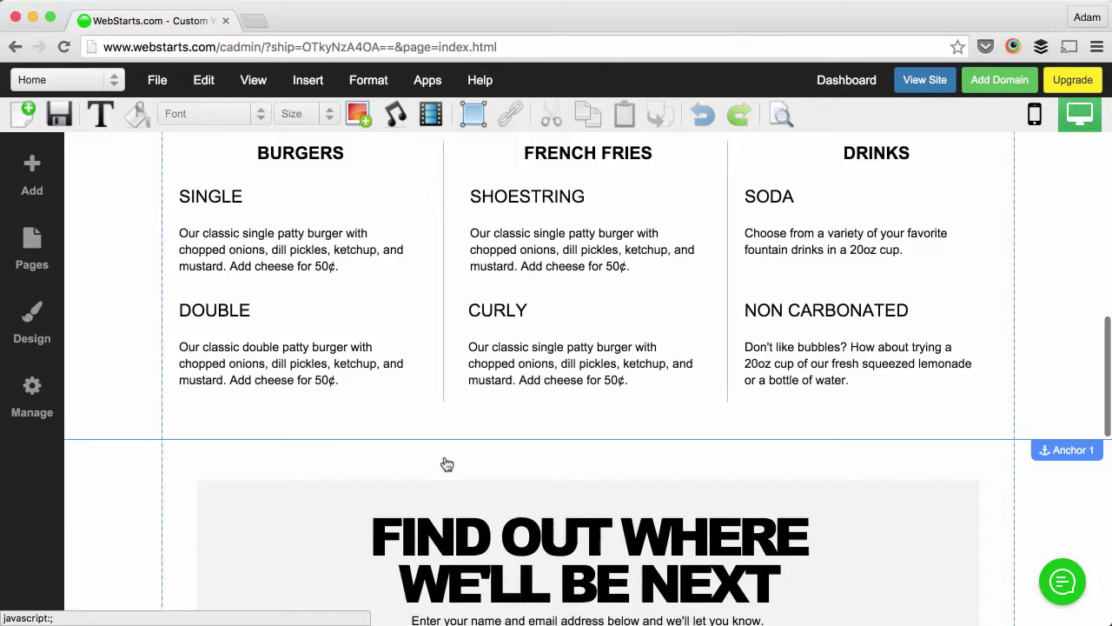
{"action": "scroll", "coordinate": [446, 463], "scroll_direction": "up", "scroll_amount": 8}
{"action": "scroll", "coordinate": [445, 463], "scroll_direction": "down", "scroll_amount": 3}
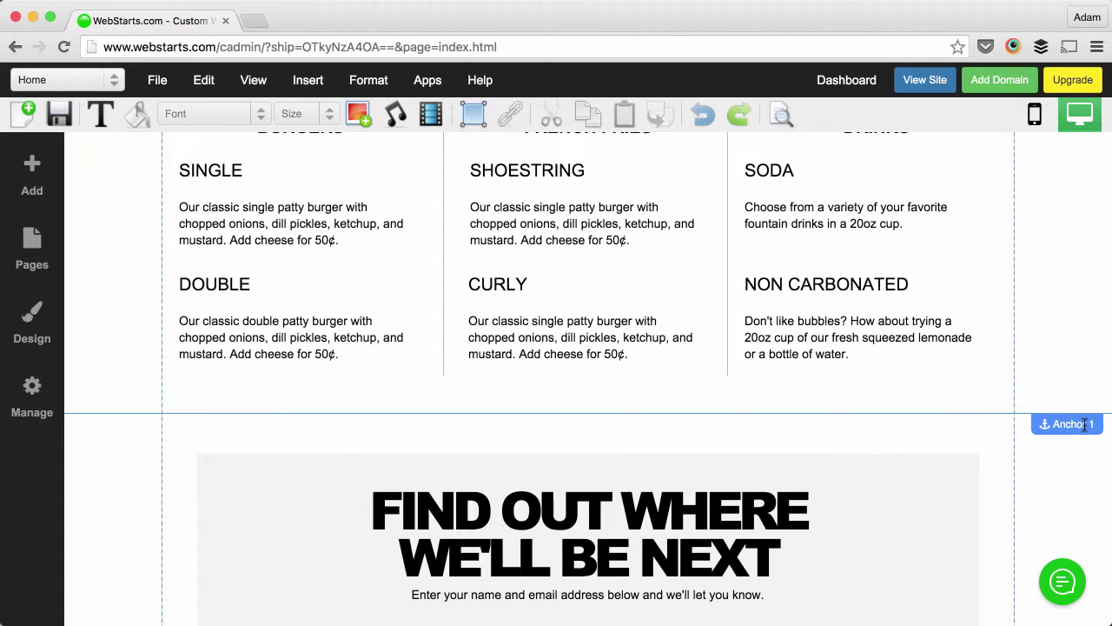
{"action": "scroll", "coordinate": [667, 443], "scroll_direction": "down", "scroll_amount": 4}
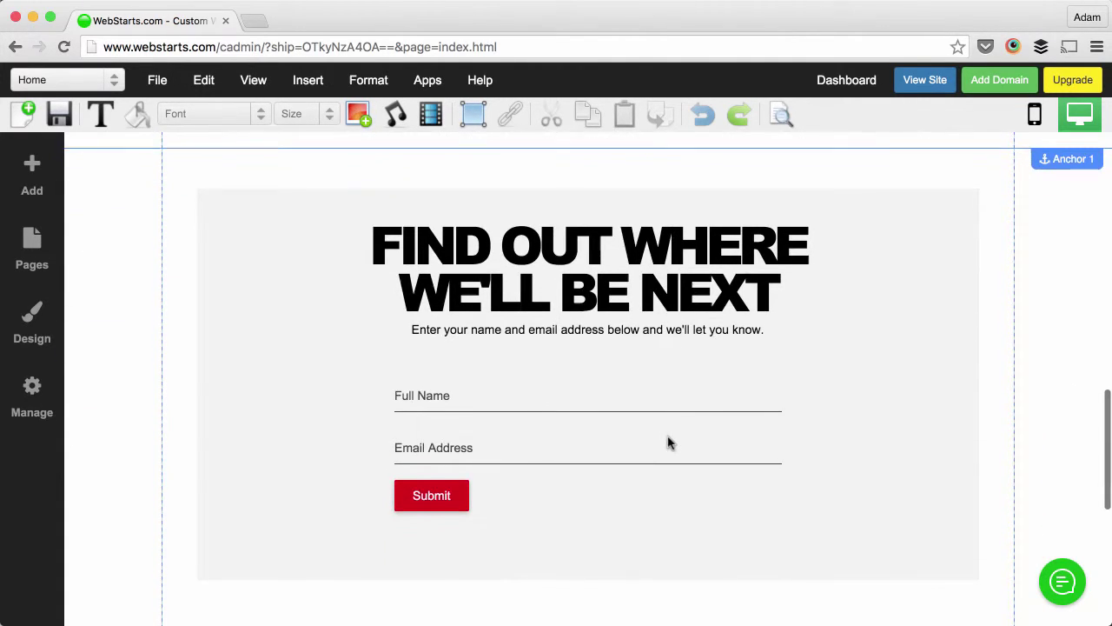
Step: Add a second anchor to the Home page near the DOUBLE and CURLY menu items and move it further up
{"action": "scroll", "coordinate": [667, 443], "scroll_direction": "up", "scroll_amount": 8}
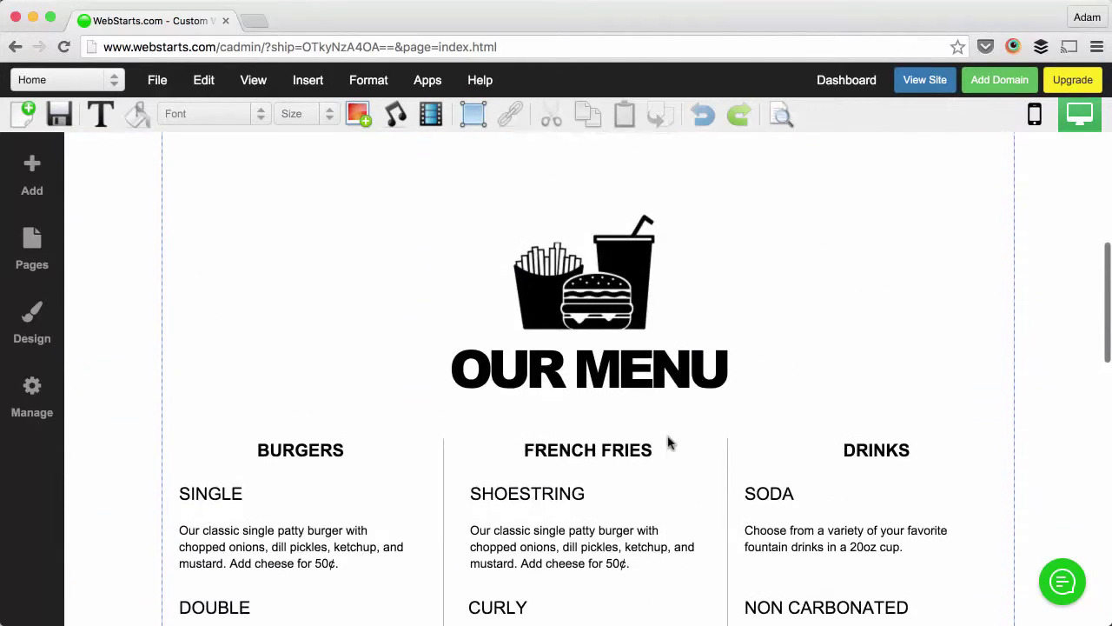
{"action": "scroll", "coordinate": [668, 443], "scroll_direction": "up", "scroll_amount": 6}
{"action": "left_click", "coordinate": [472, 479]}
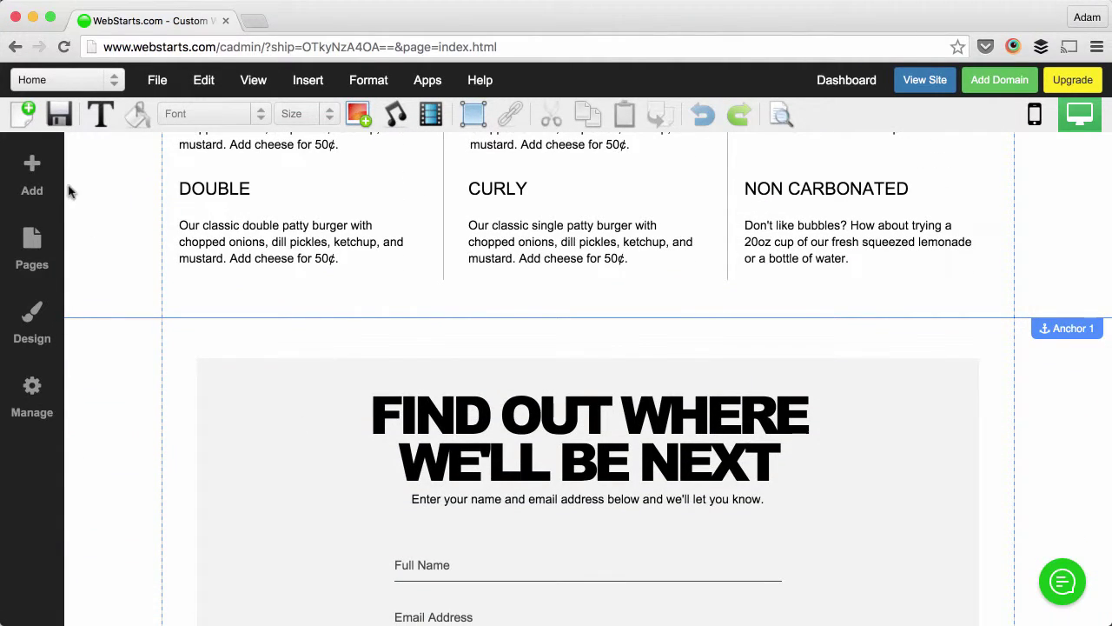
{"action": "left_click", "coordinate": [45, 178]}
{"action": "scroll", "coordinate": [191, 405], "scroll_direction": "down", "scroll_amount": 4}
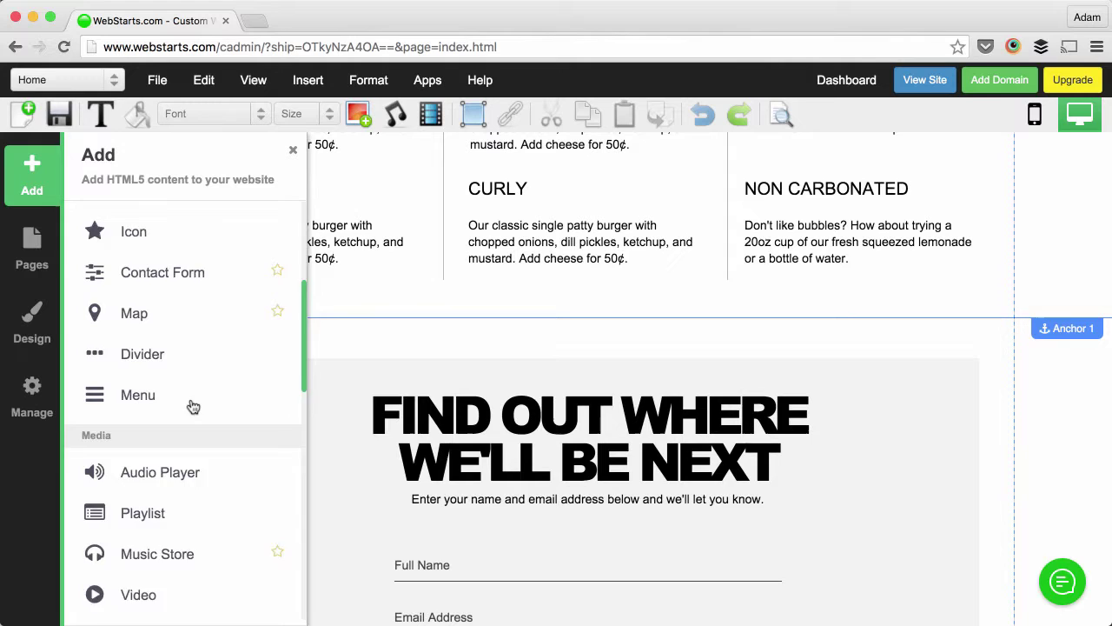
{"action": "scroll", "coordinate": [193, 407], "scroll_direction": "down", "scroll_amount": 10}
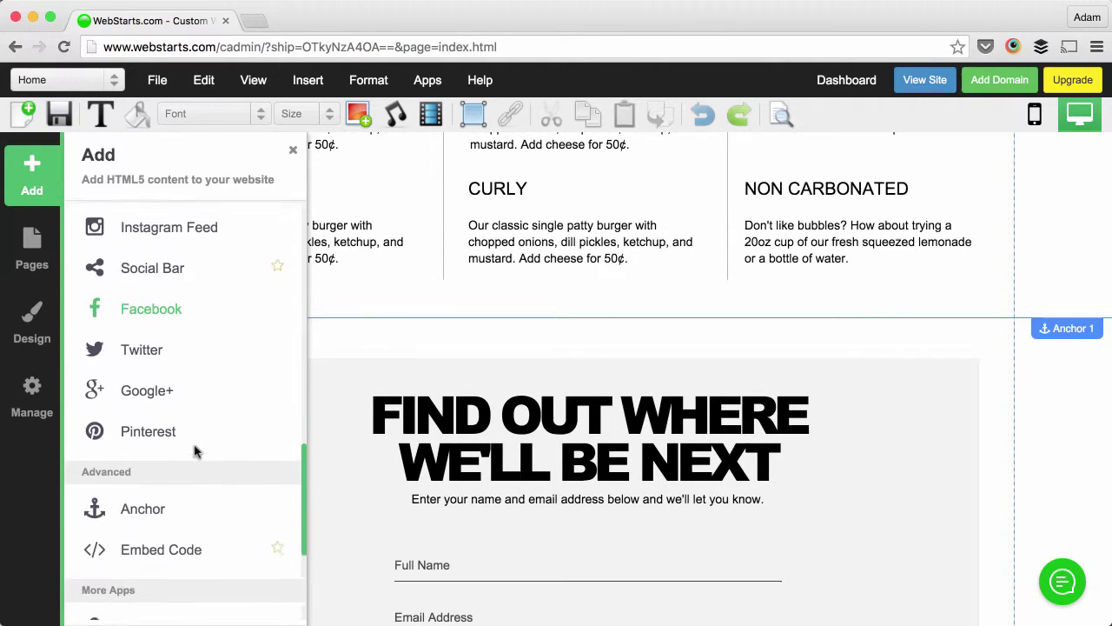
{"action": "left_click", "coordinate": [148, 504]}
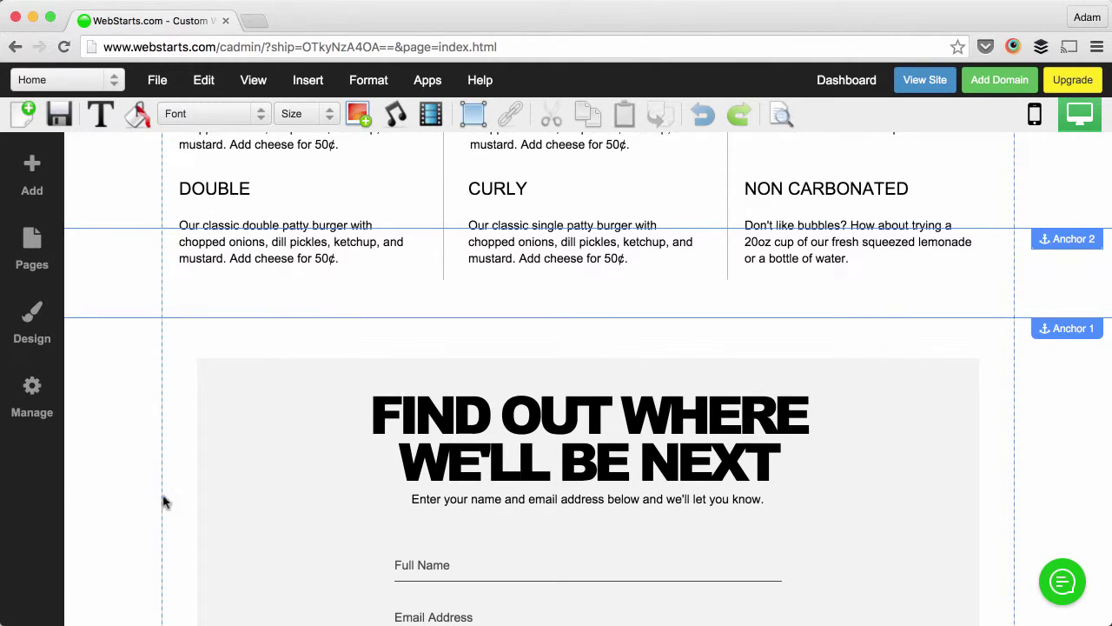
{"action": "mouse_move", "coordinate": [1086, 239]}
{"action": "left_mouse_down"}
{"action": "mouse_move", "coordinate": [1092, 414]}
{"action": "mouse_move", "coordinate": [1087, 139]}
{"action": "left_mouse_up"}
Step: Set up a link from the Discover Where We'll Be Next button to Anchor 1 on the Home page, then dismiss the link settings
{"action": "scroll", "coordinate": [589, 379], "scroll_direction": "up", "scroll_amount": 10}
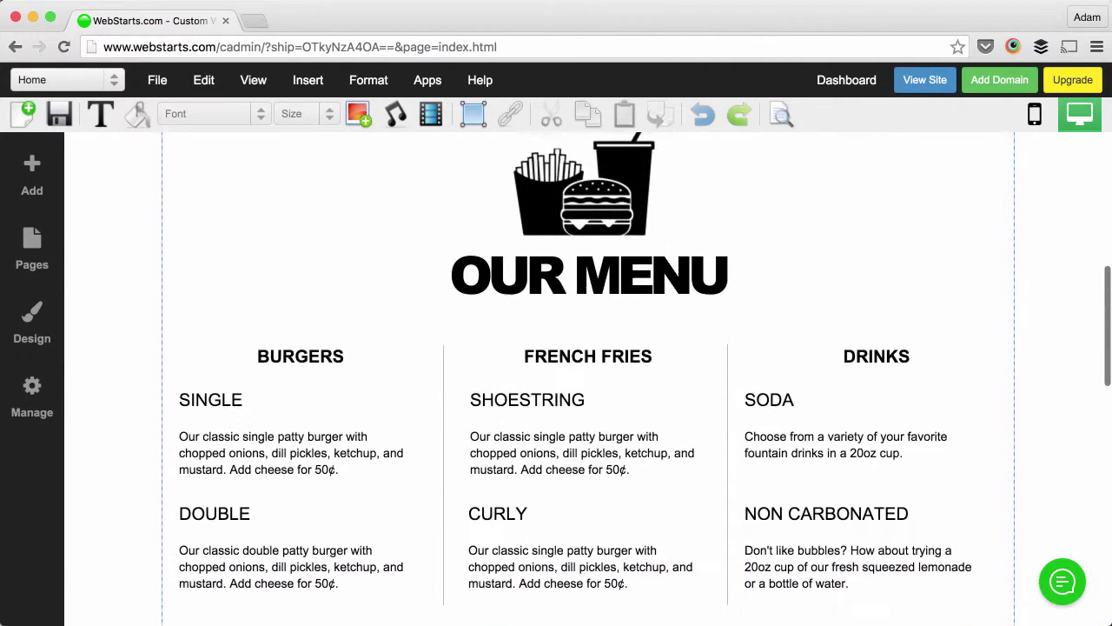
{"action": "scroll", "coordinate": [469, 385], "scroll_direction": "up", "scroll_amount": 3}
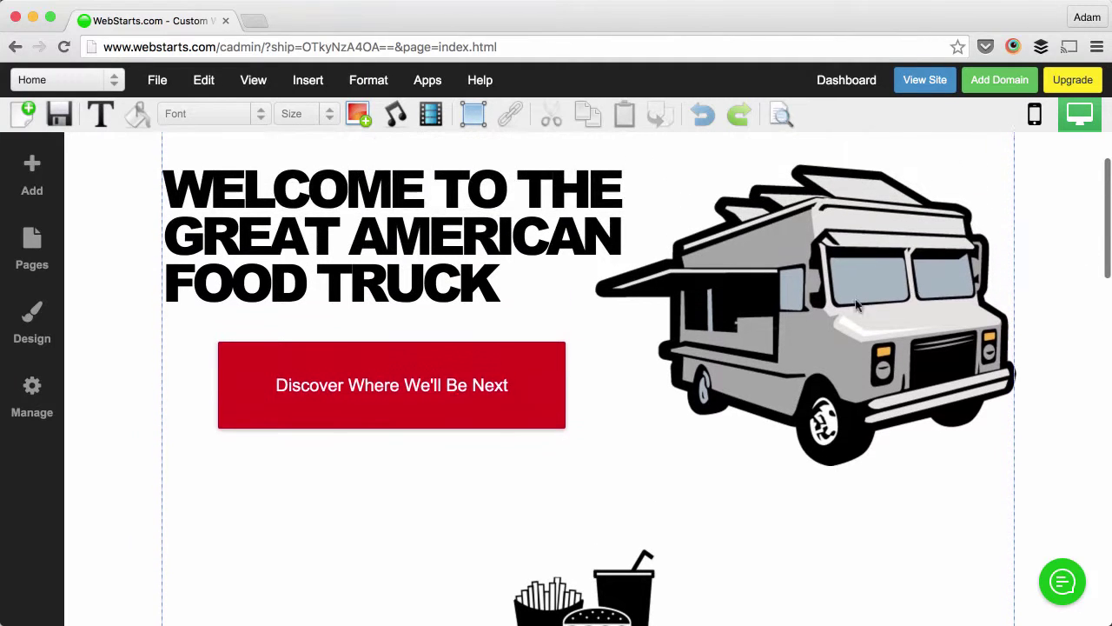
{"action": "left_click", "coordinate": [401, 386]}
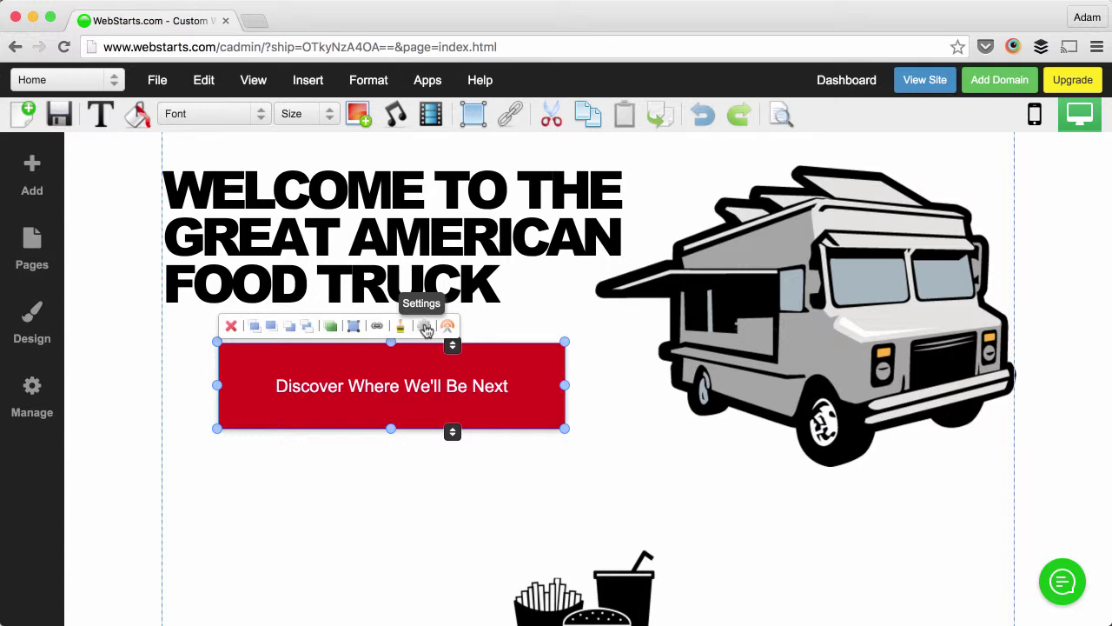
{"action": "left_click", "coordinate": [377, 327]}
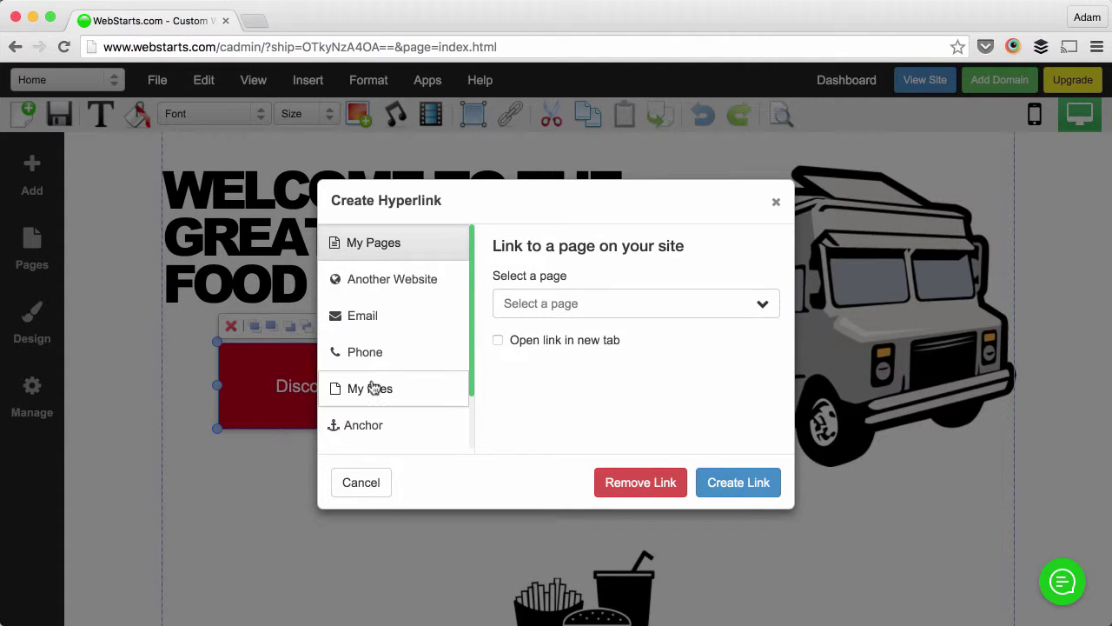
{"action": "left_click", "coordinate": [361, 424]}
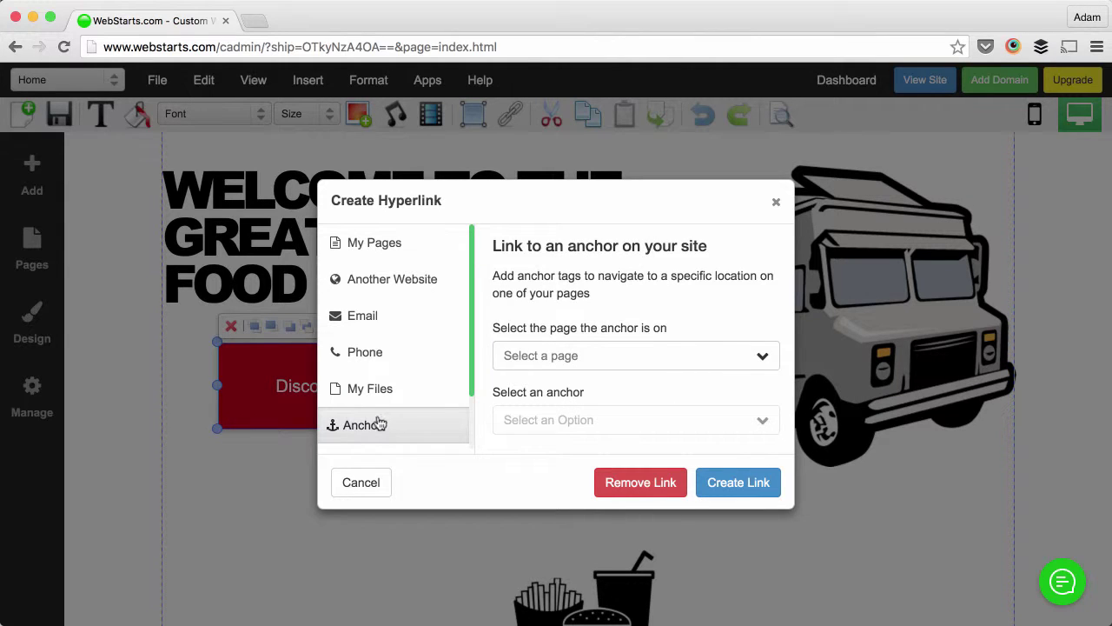
{"action": "left_click", "coordinate": [538, 356]}
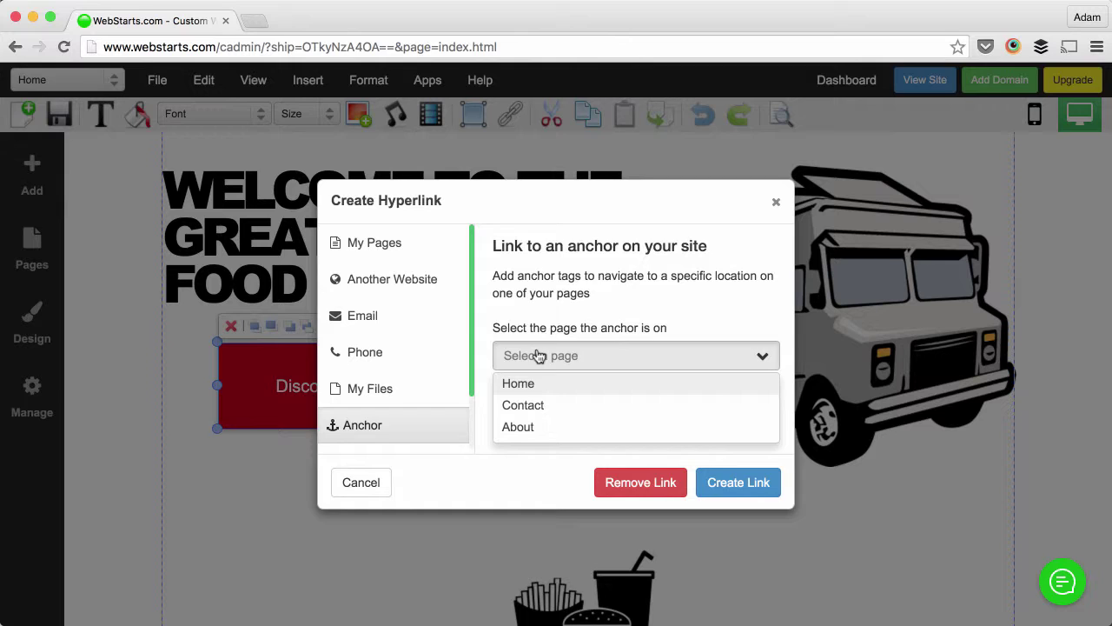
{"action": "left_click", "coordinate": [535, 383]}
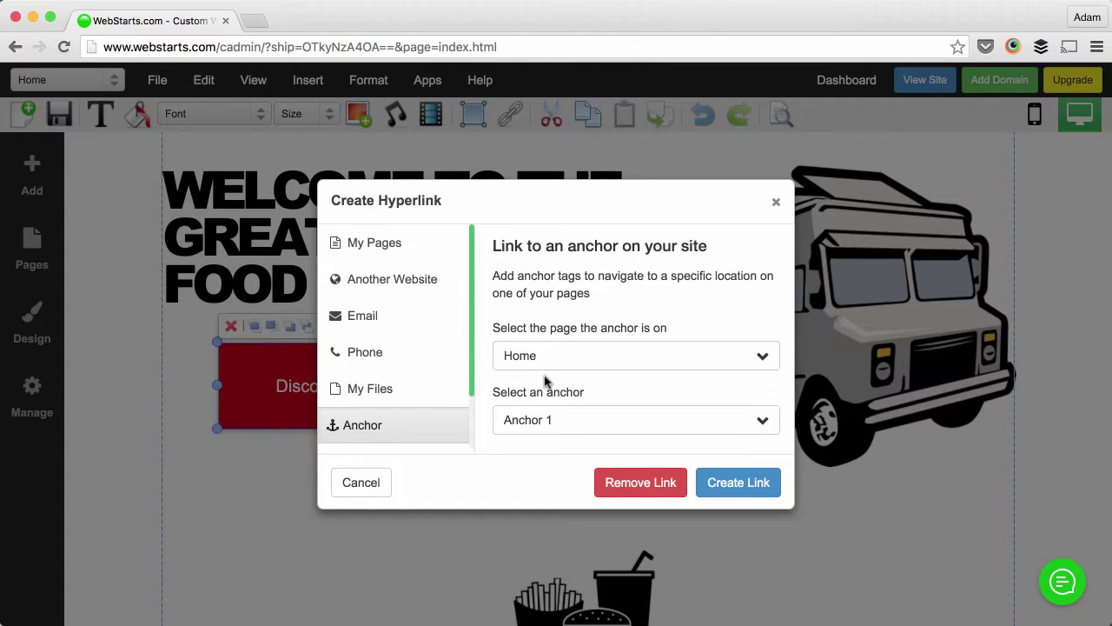
{"action": "left_click", "coordinate": [582, 422]}
{"action": "left_click", "coordinate": [582, 420]}
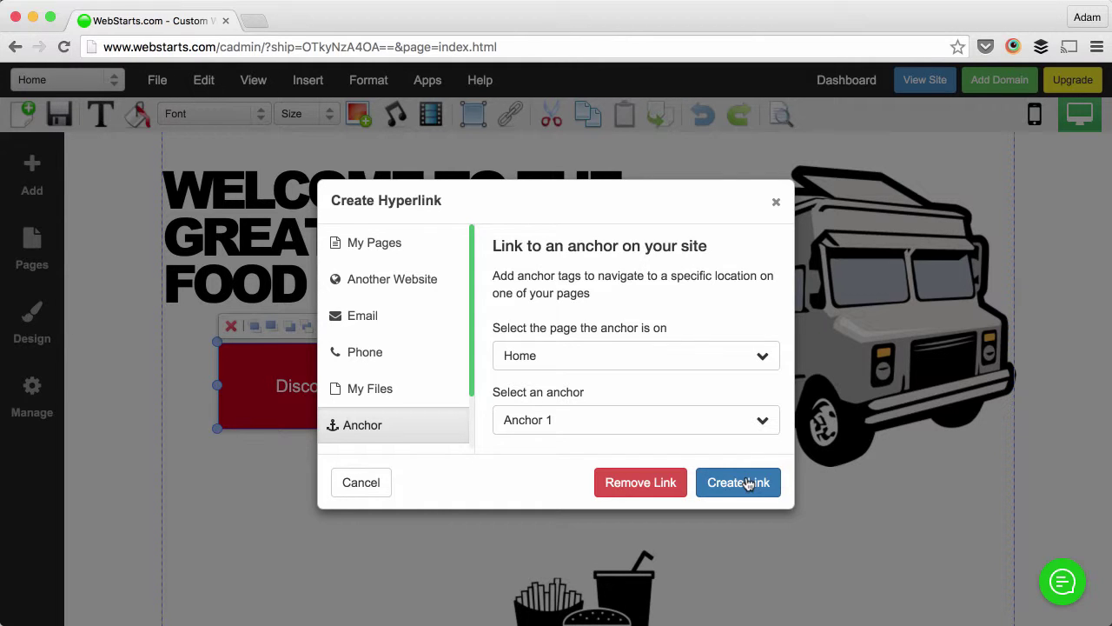
{"action": "left_click", "coordinate": [776, 206]}
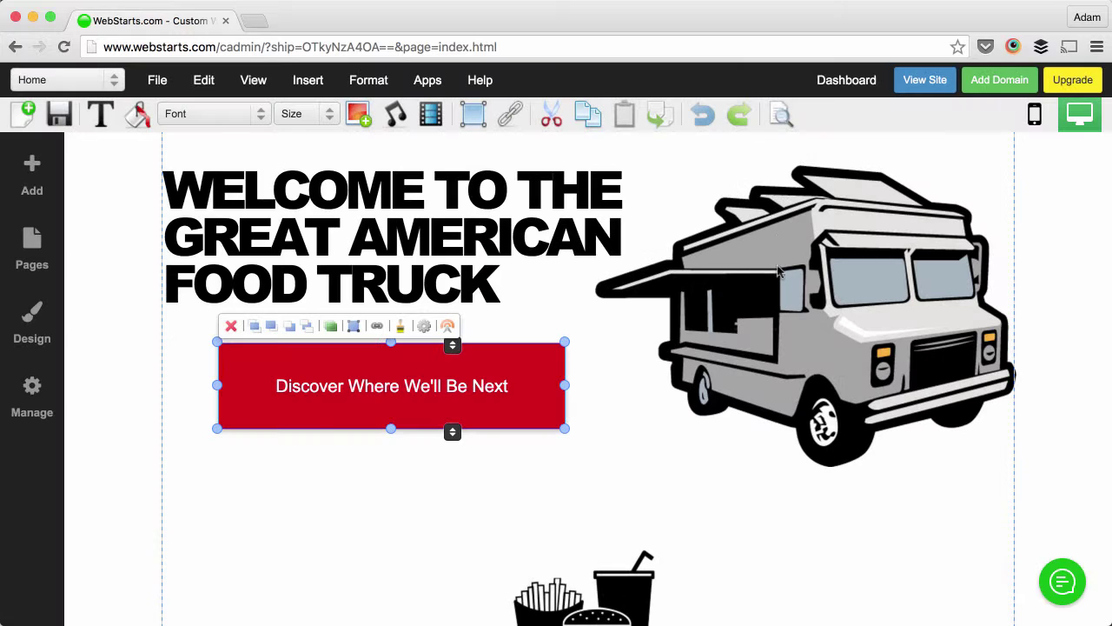
Step: Look over the Home page down to Anchor 1 and select the grey background box behind the signup form
{"action": "left_click", "coordinate": [628, 359]}
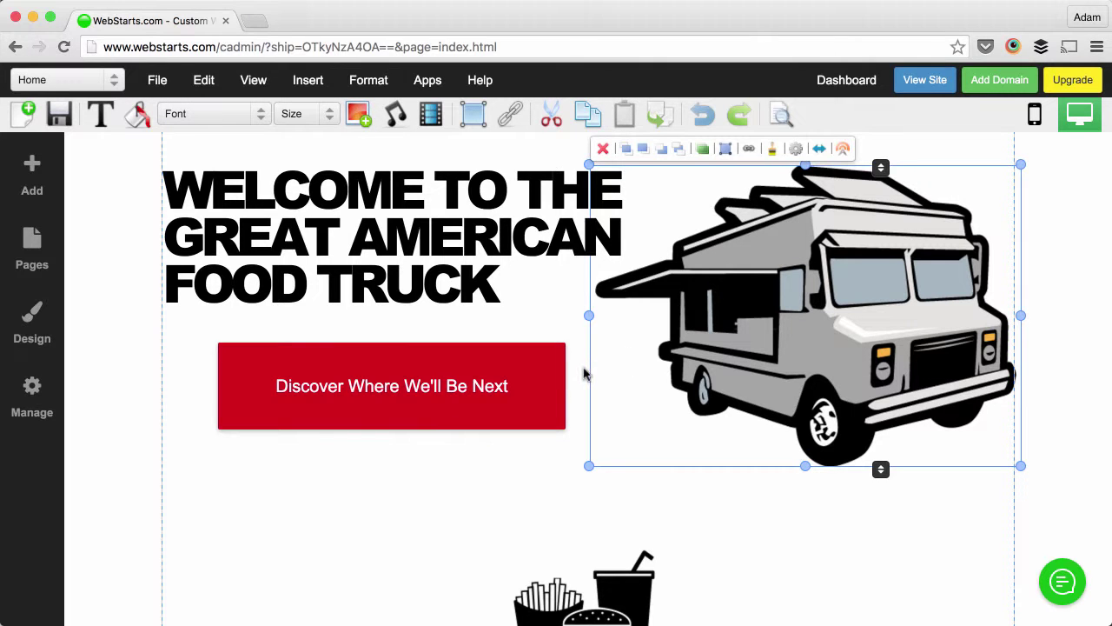
{"action": "scroll", "coordinate": [610, 460], "scroll_direction": "down", "scroll_amount": 6}
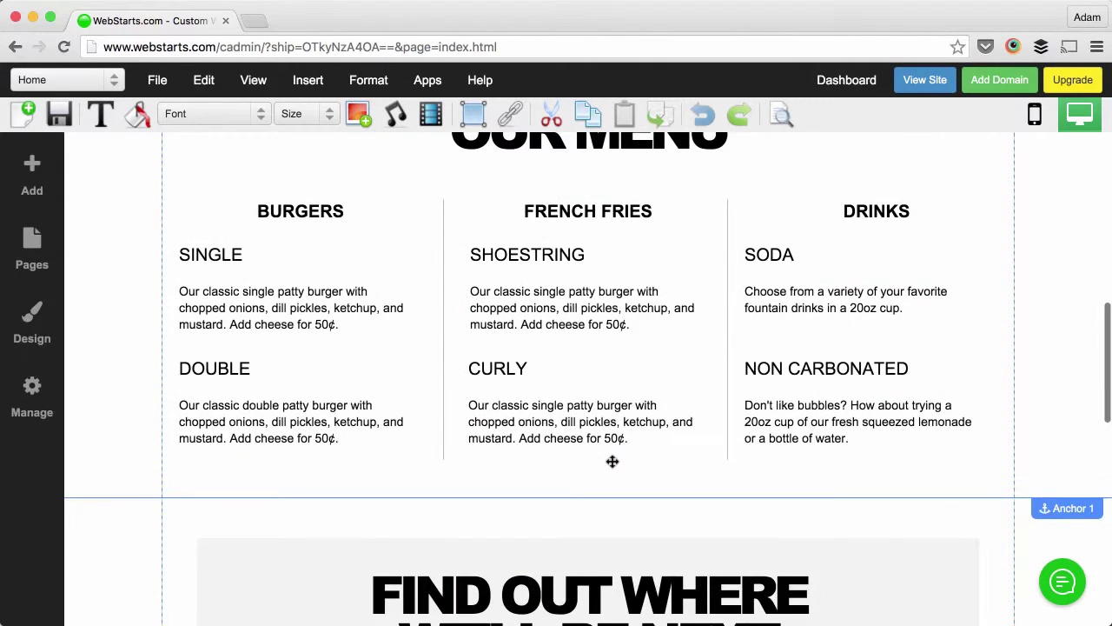
{"action": "scroll", "coordinate": [1086, 514], "scroll_direction": "up", "scroll_amount": 6}
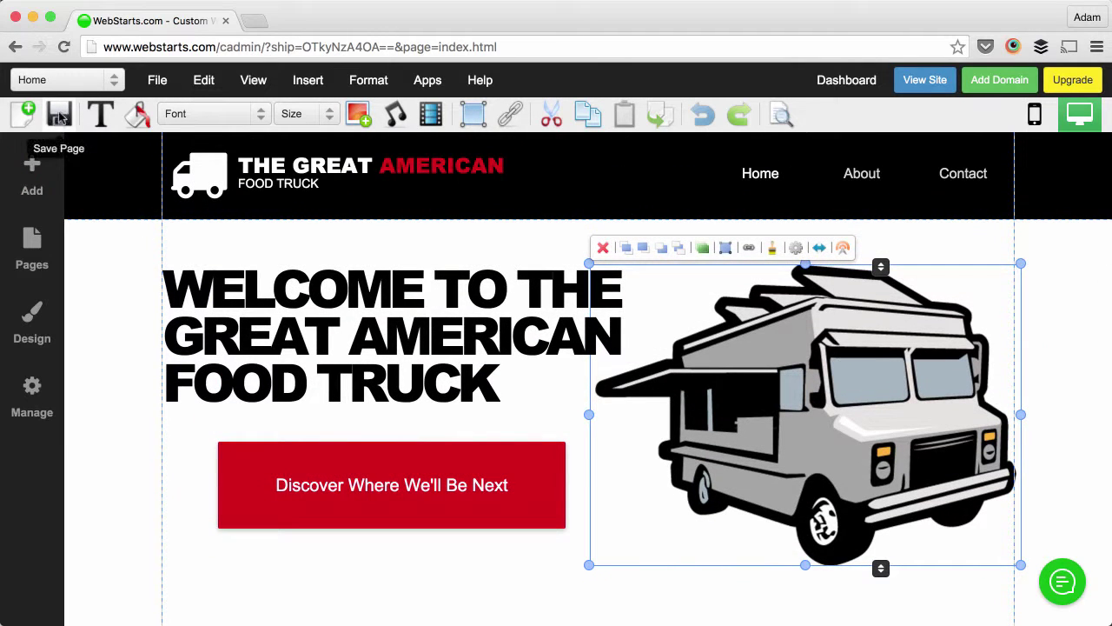
{"action": "scroll", "coordinate": [322, 369], "scroll_direction": "down", "scroll_amount": 10}
{"action": "scroll", "coordinate": [323, 372], "scroll_direction": "down", "scroll_amount": 5}
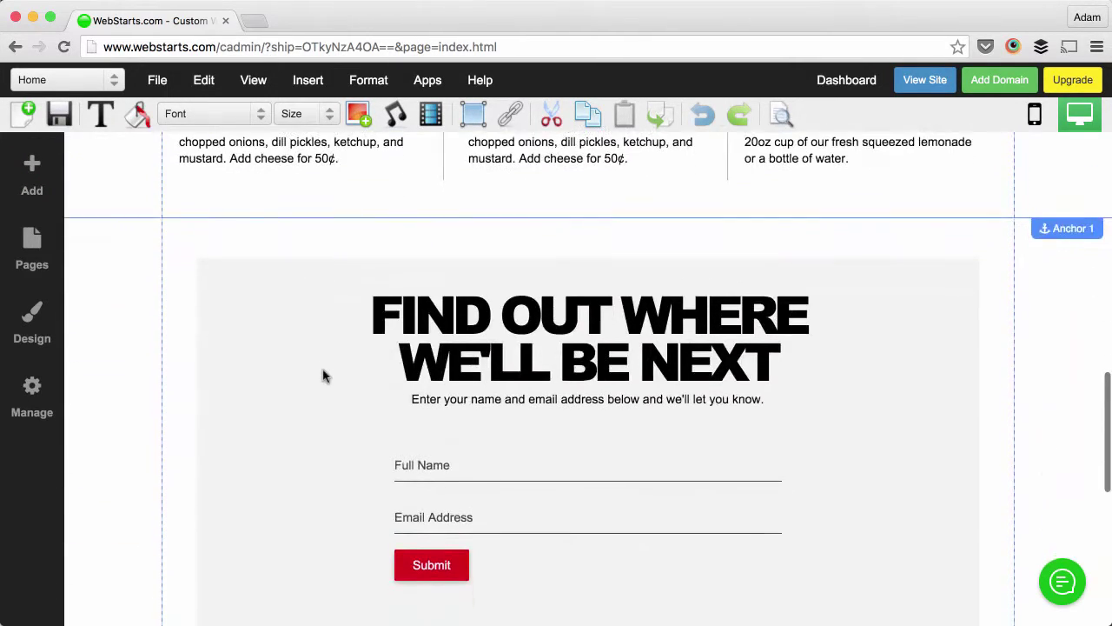
{"action": "left_click", "coordinate": [291, 295]}
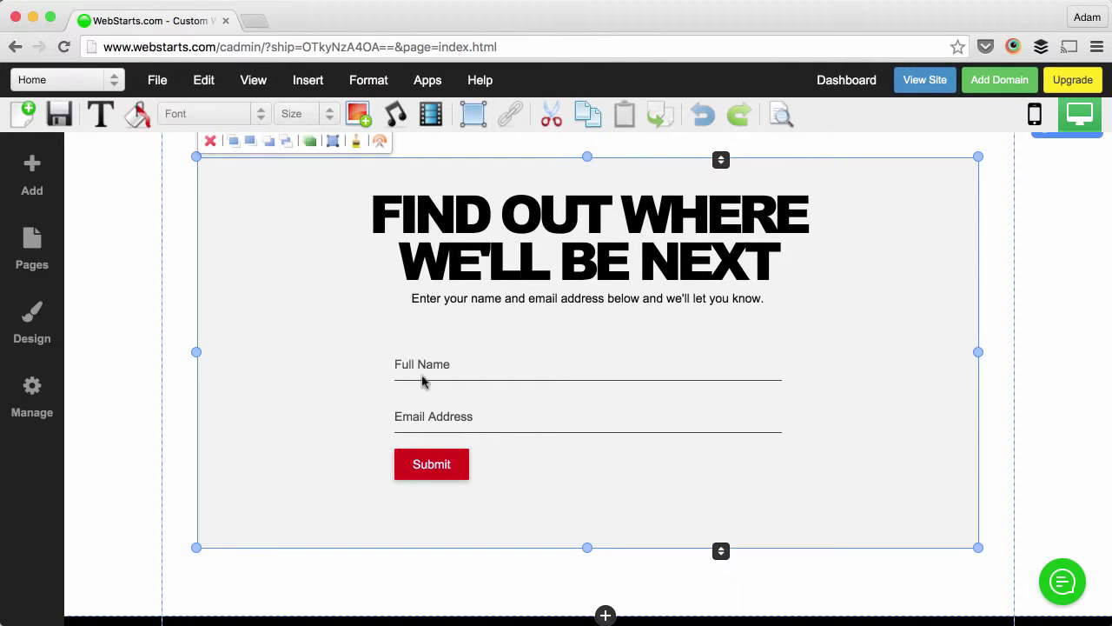
Step: Start a new form in the Form Builder app with a name and an email field, then discard it without inserting
{"action": "left_click", "coordinate": [426, 83]}
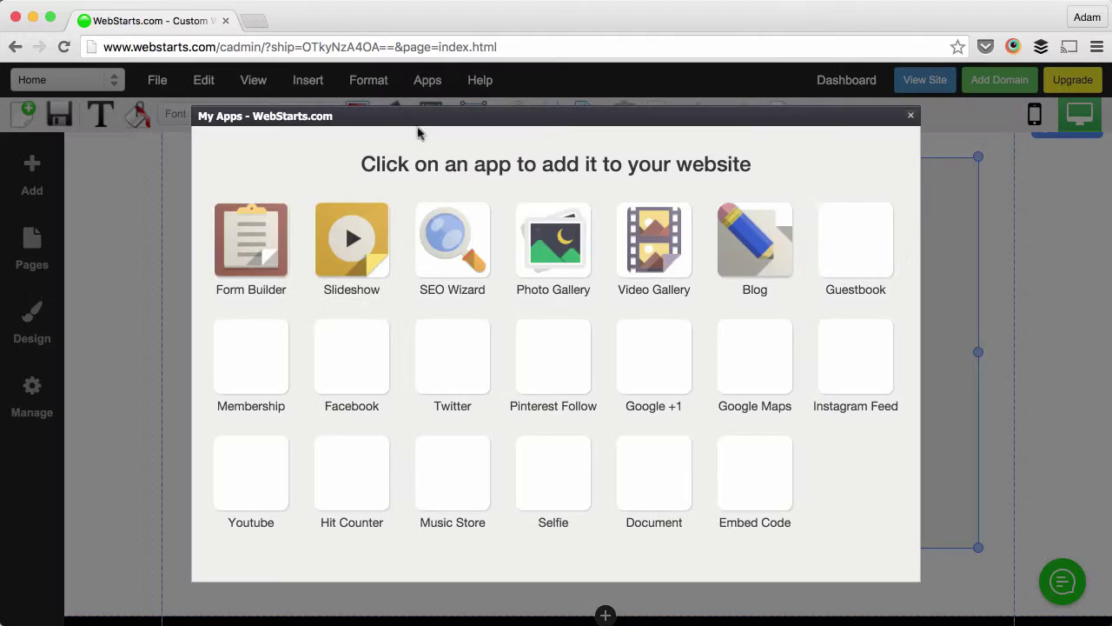
{"action": "left_click", "coordinate": [272, 230]}
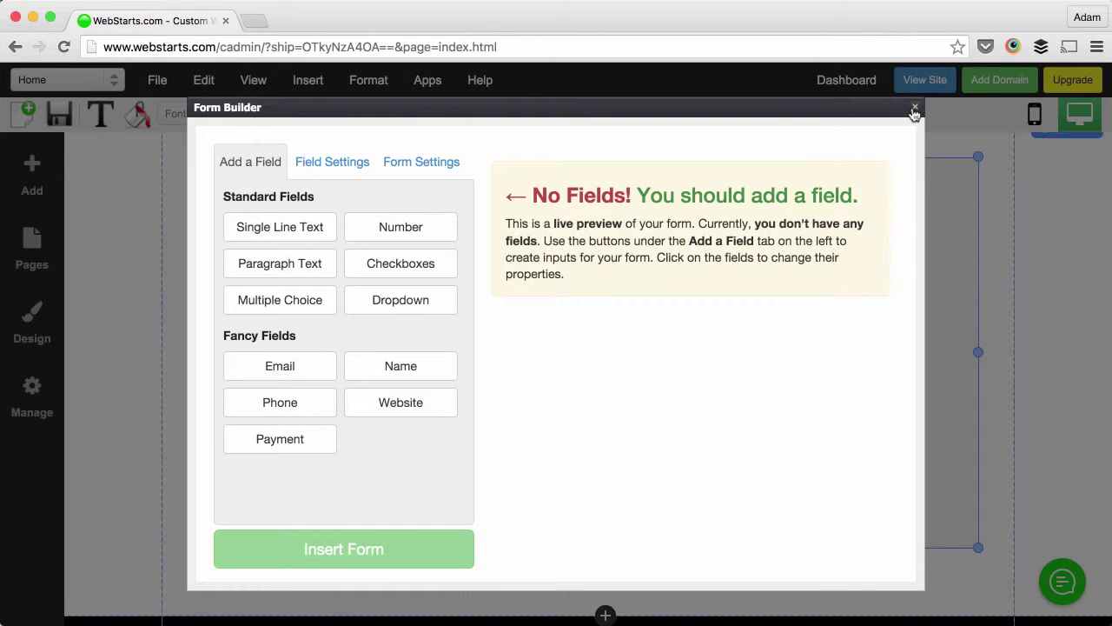
{"action": "left_click", "coordinate": [417, 365]}
{"action": "left_click", "coordinate": [317, 371]}
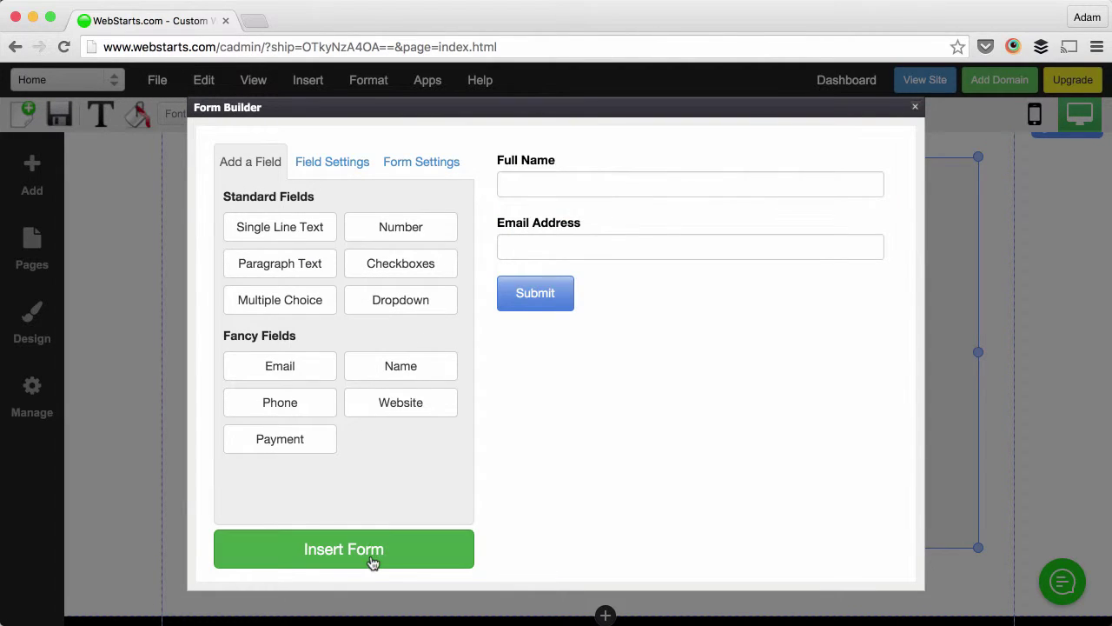
{"action": "left_click", "coordinate": [917, 110]}
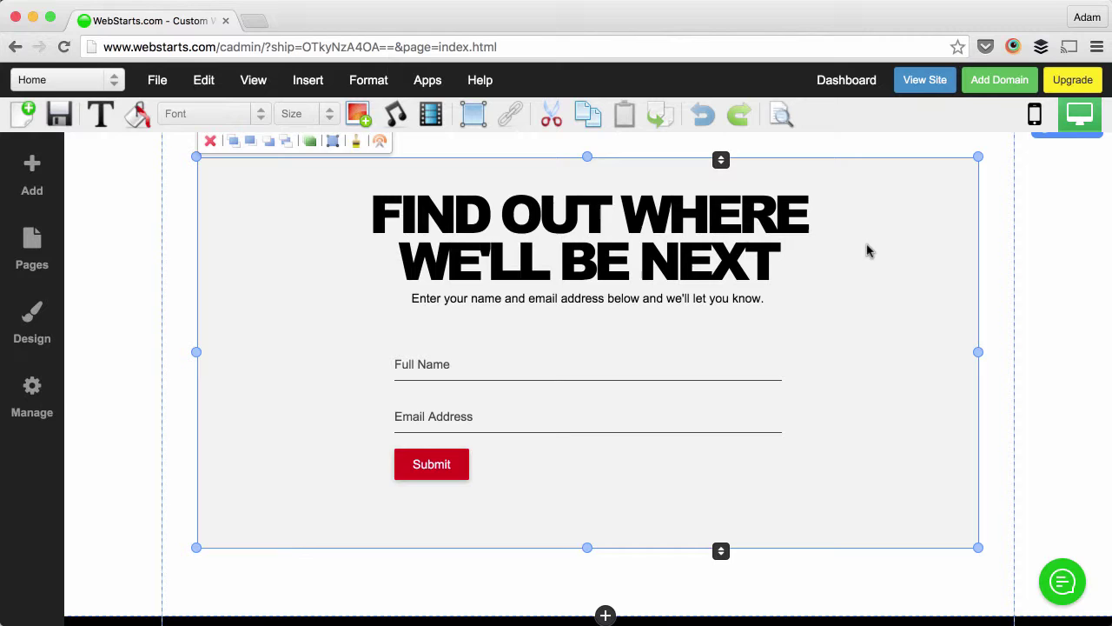
Step: Examine the signup form's available effects, its label, input field and button color options, and the font size choices
{"action": "left_click", "coordinate": [674, 359]}
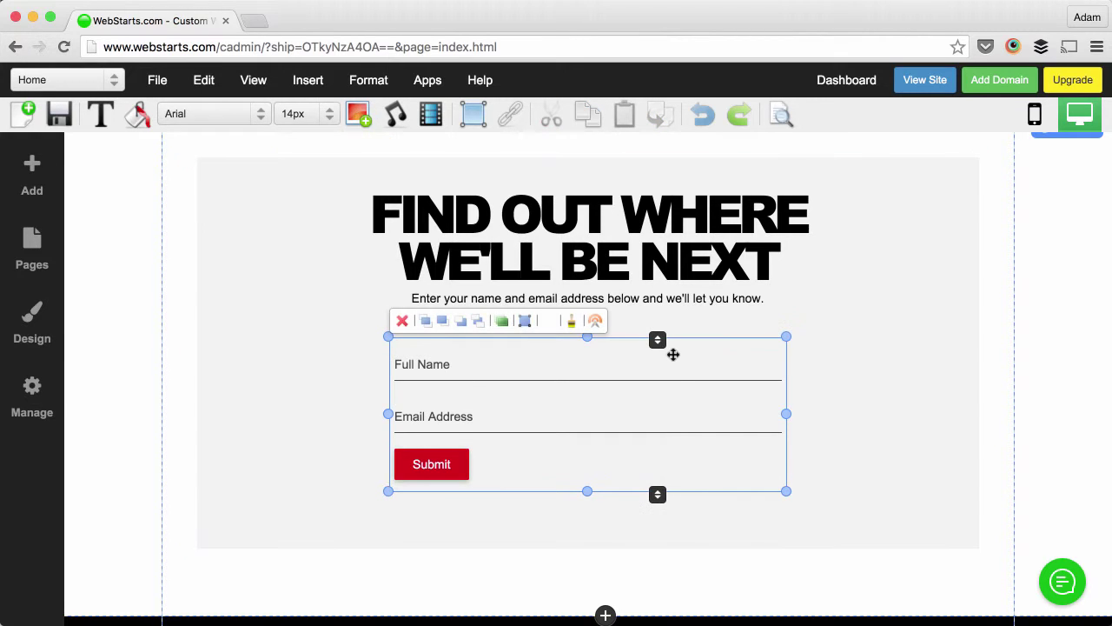
{"action": "left_click", "coordinate": [570, 323]}
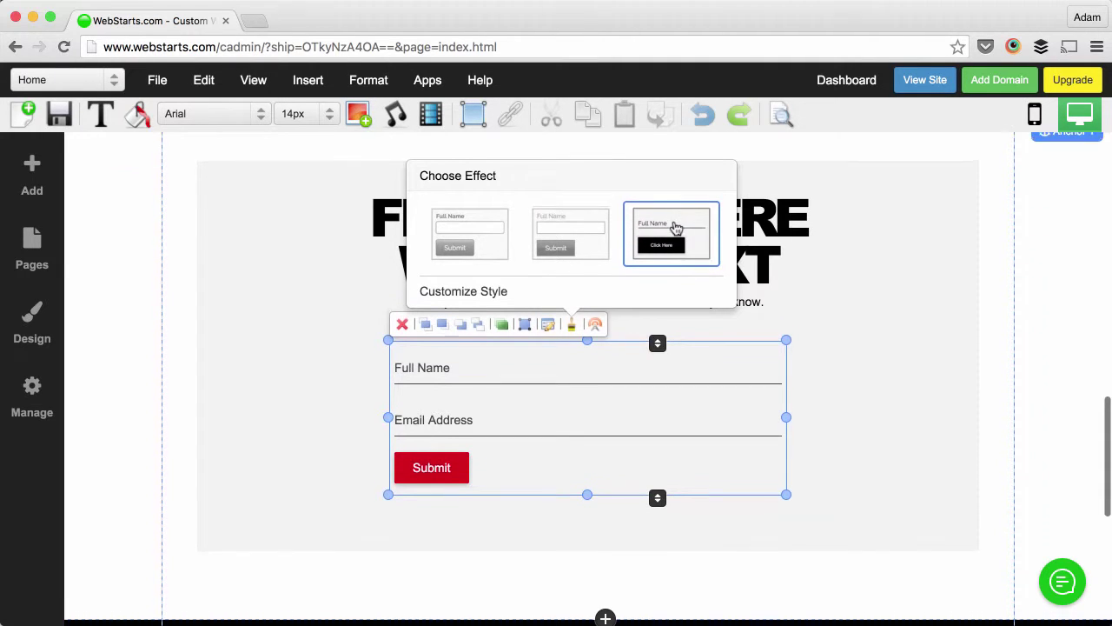
{"action": "scroll", "coordinate": [676, 228], "scroll_direction": "up", "scroll_amount": 1}
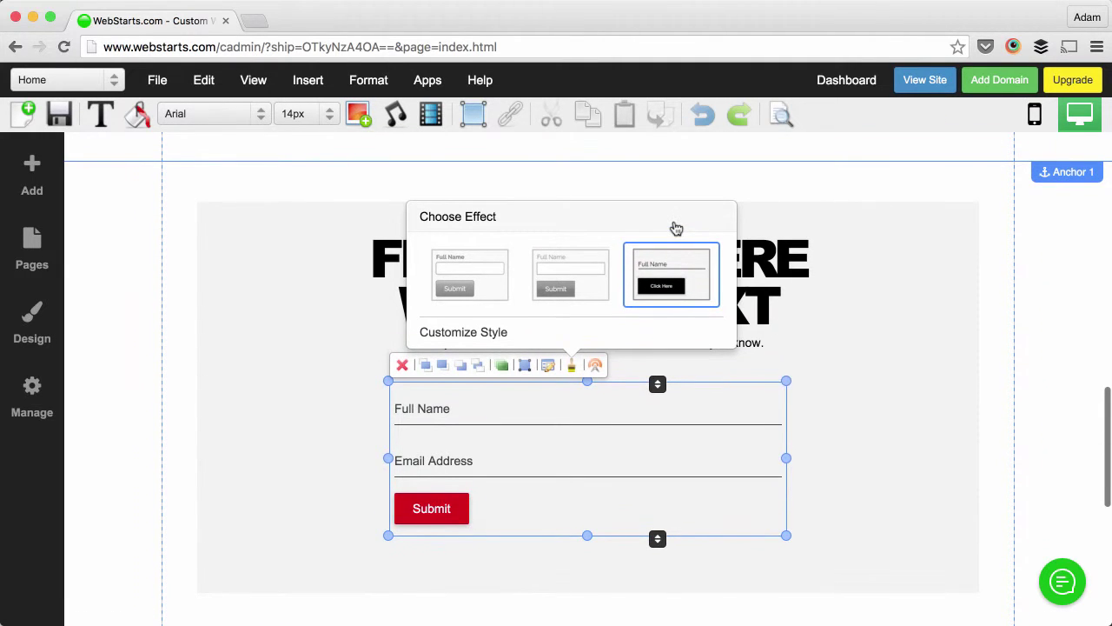
{"action": "left_click", "coordinate": [137, 120]}
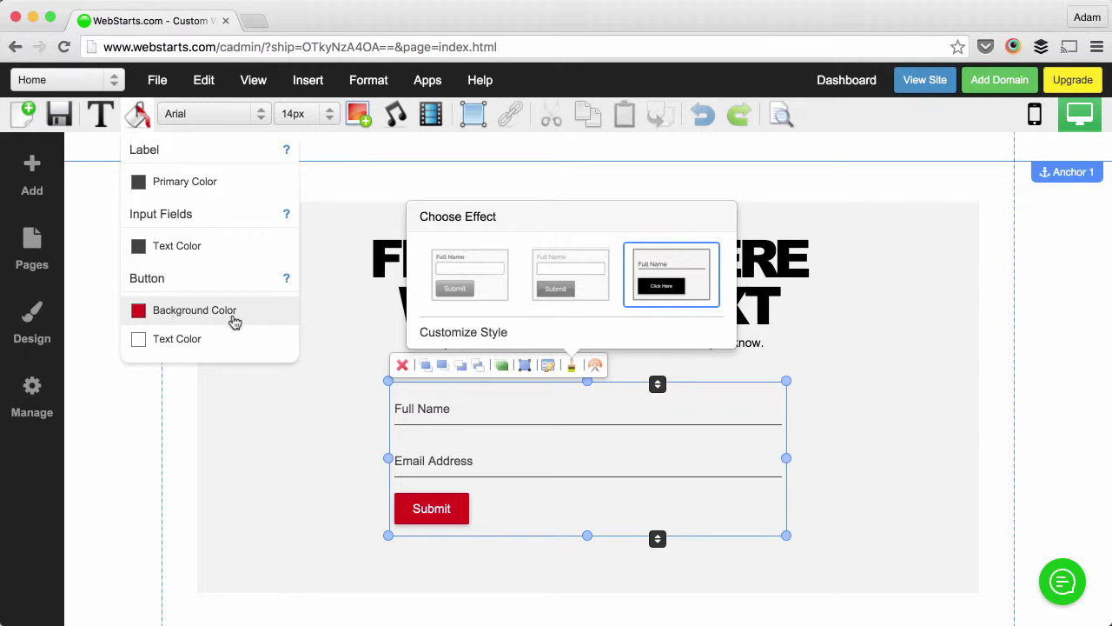
{"action": "left_click", "coordinate": [322, 124]}
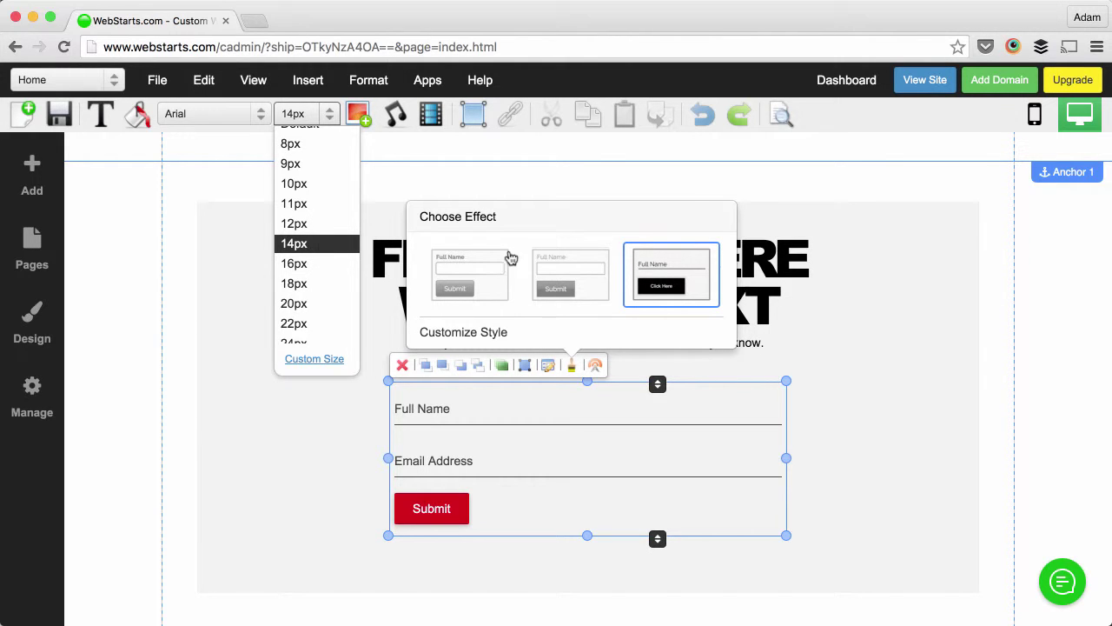
{"action": "left_click", "coordinate": [989, 219]}
Step: Inspect the BURGERS column in Our Menu, opening the DOUBLE text block for editing and selecting its text before leaving it
{"action": "scroll", "coordinate": [989, 219], "scroll_direction": "up", "scroll_amount": 15}
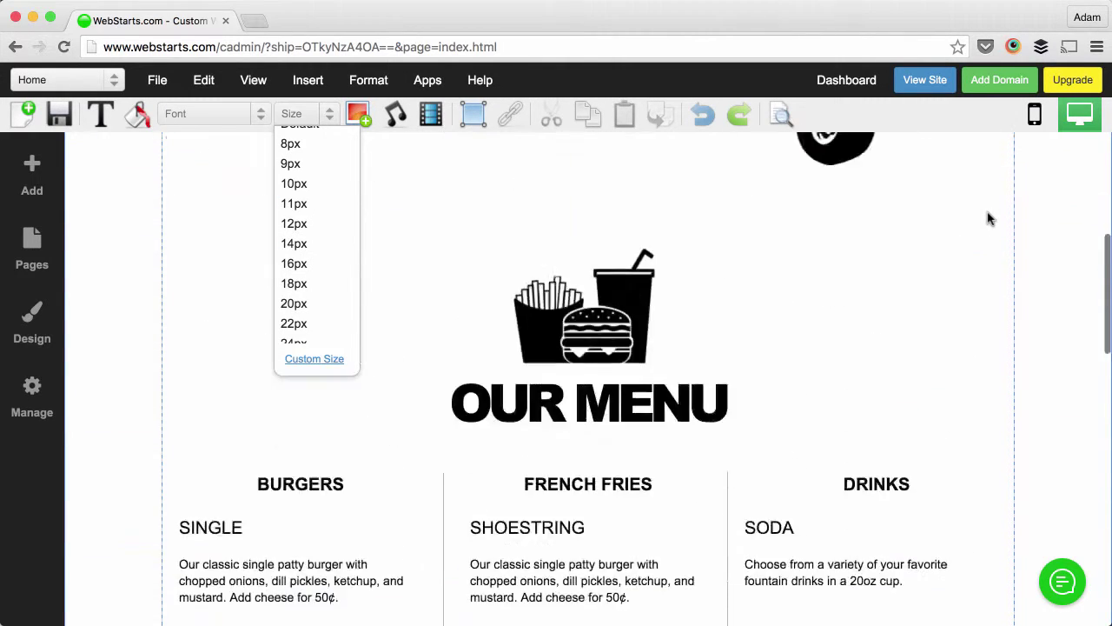
{"action": "scroll", "coordinate": [989, 219], "scroll_direction": "down", "scroll_amount": 4}
{"action": "scroll", "coordinate": [989, 219], "scroll_direction": "down", "scroll_amount": 5}
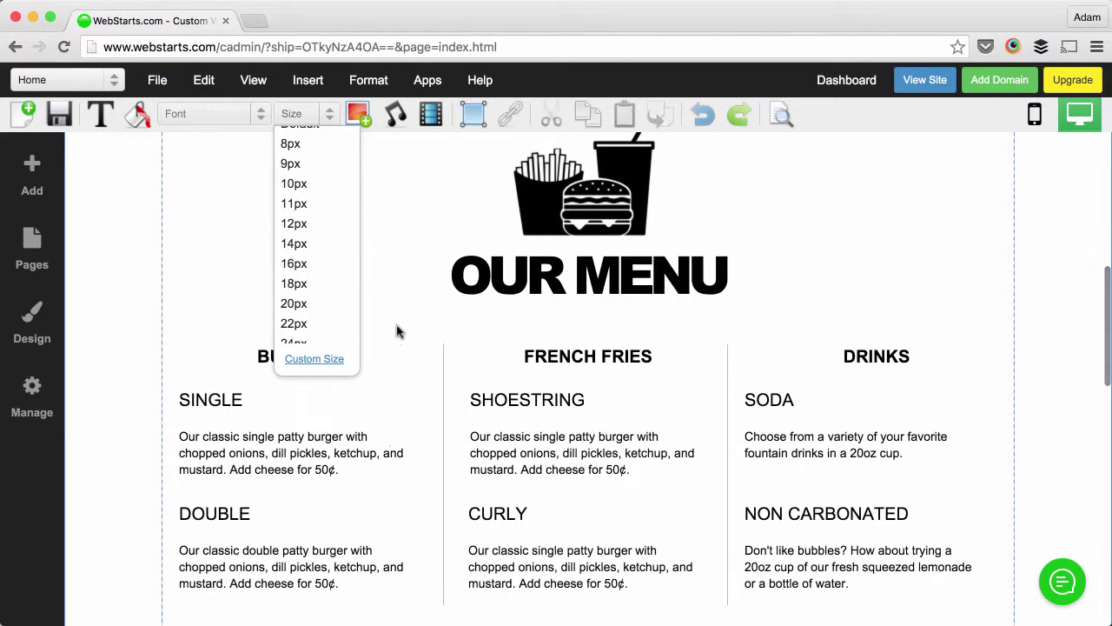
{"action": "left_click", "coordinate": [299, 116]}
{"action": "left_click", "coordinate": [304, 356]}
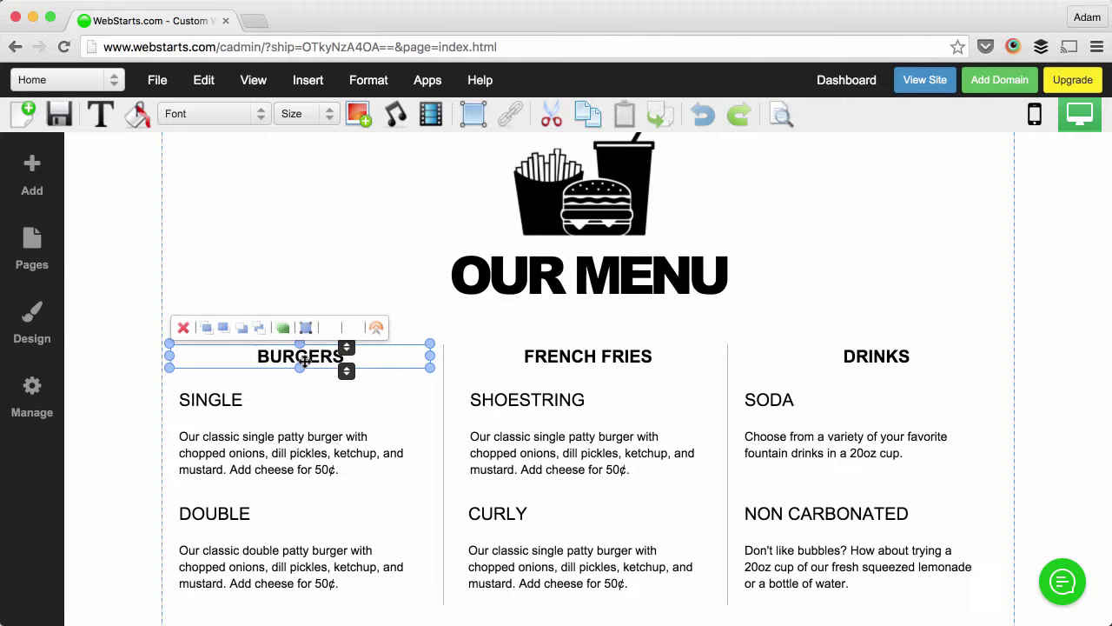
{"action": "left_click", "coordinate": [295, 440]}
{"action": "left_click", "coordinate": [310, 519]}
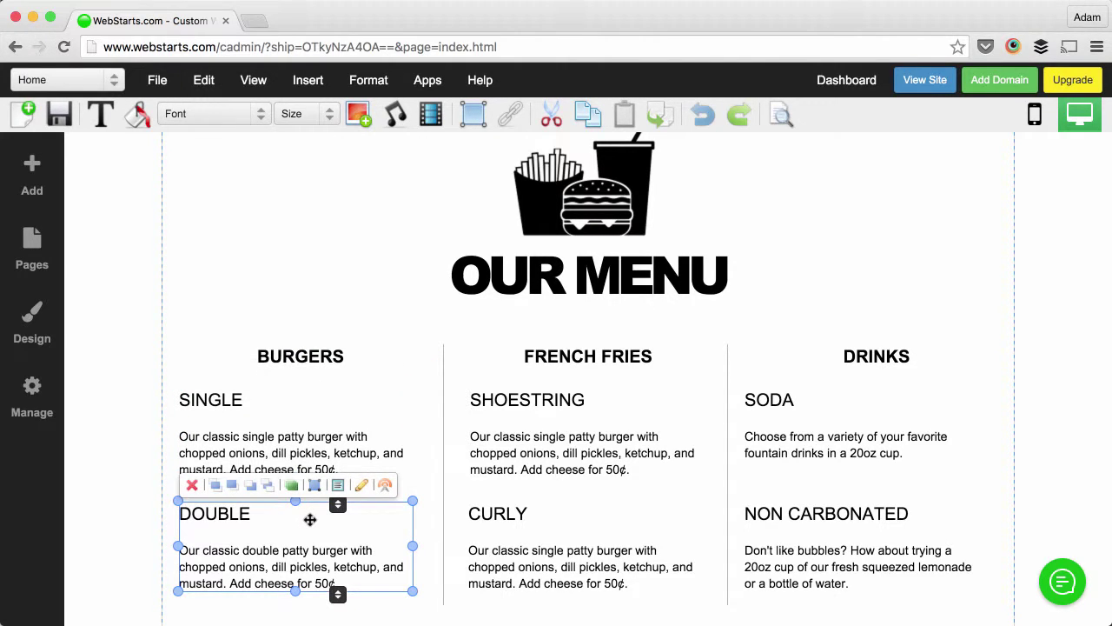
{"action": "double_click", "coordinate": [310, 519]}
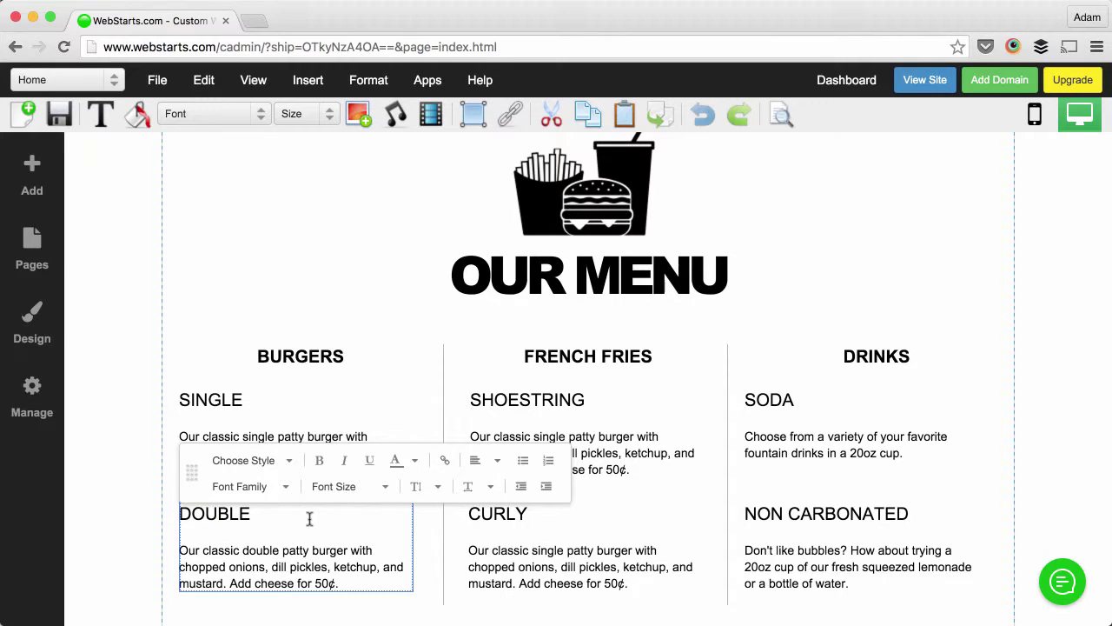
{"action": "left_click_drag", "start_coordinate": [365, 580], "coordinate": [179, 516]}
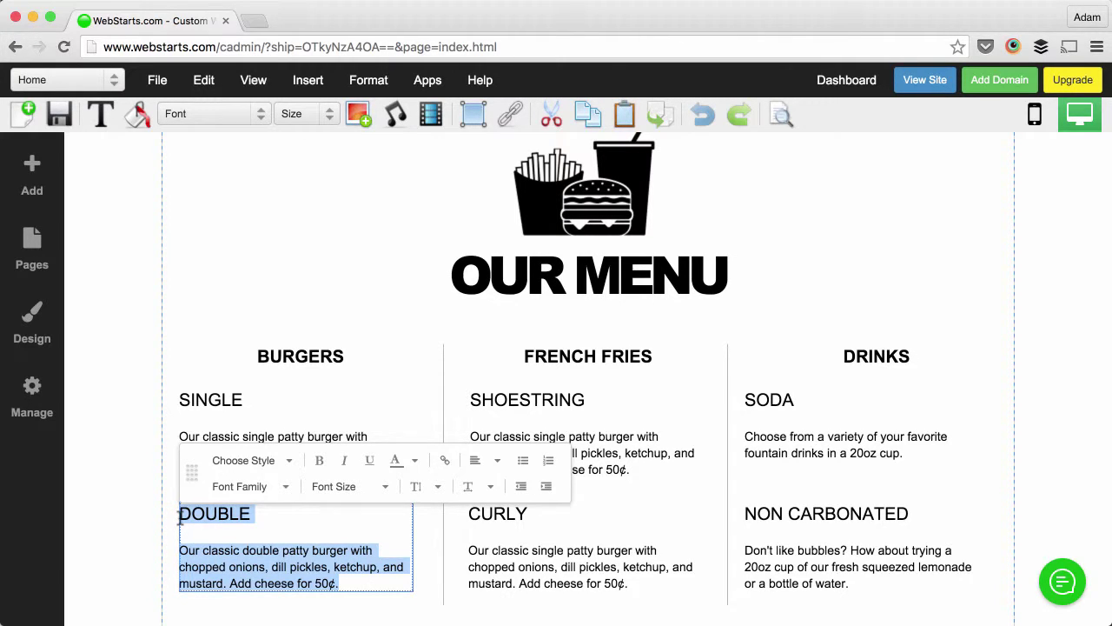
{"action": "left_click", "coordinate": [313, 377]}
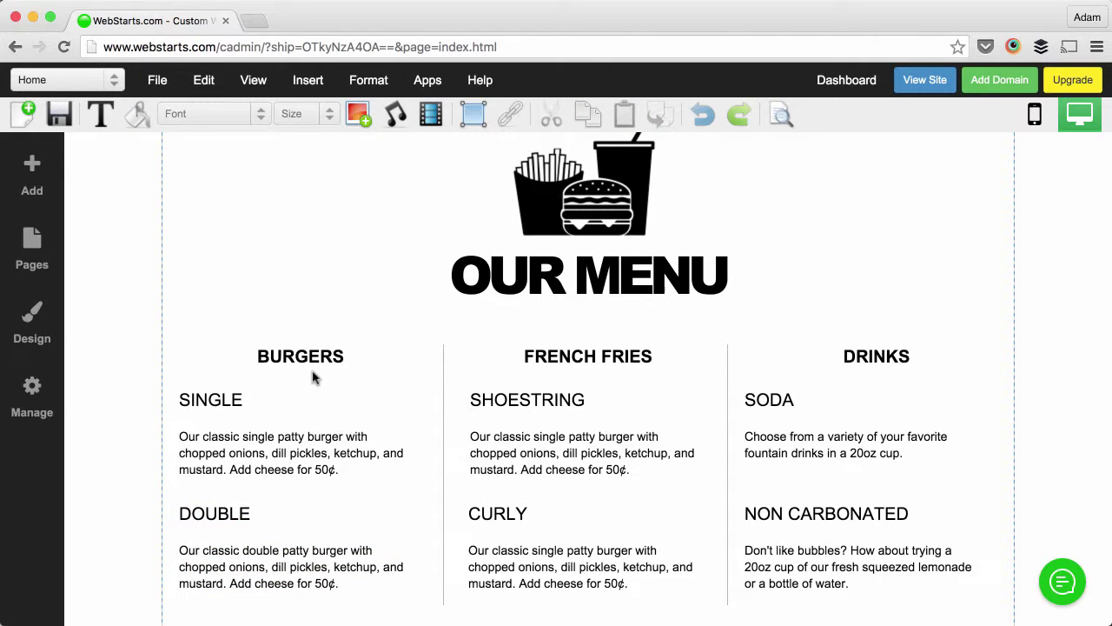
Step: Review the paragraph styles for the DOUBLE text block and move the block slightly to line up beneath SINGLE
{"action": "double_click", "coordinate": [288, 539]}
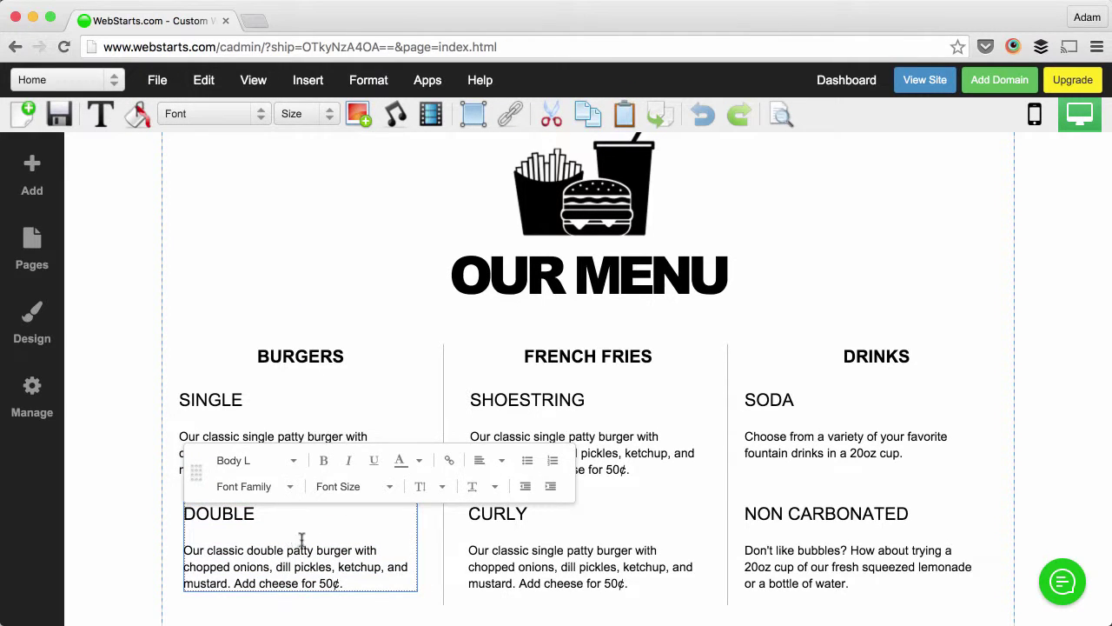
{"action": "left_click_drag", "start_coordinate": [384, 580], "coordinate": [179, 509]}
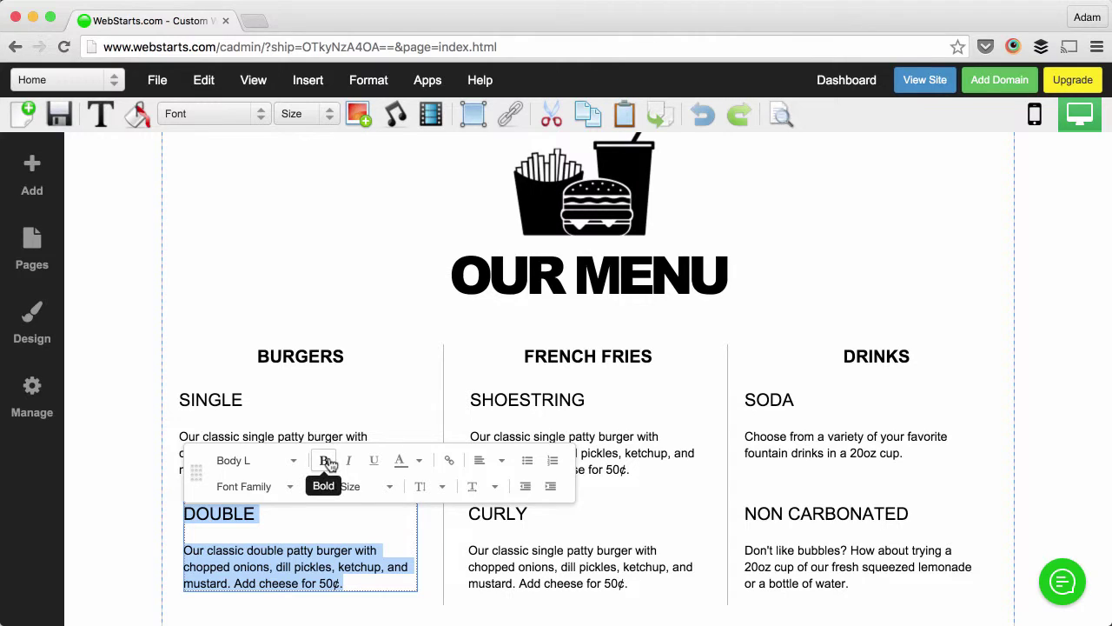
{"action": "left_click", "coordinate": [300, 467]}
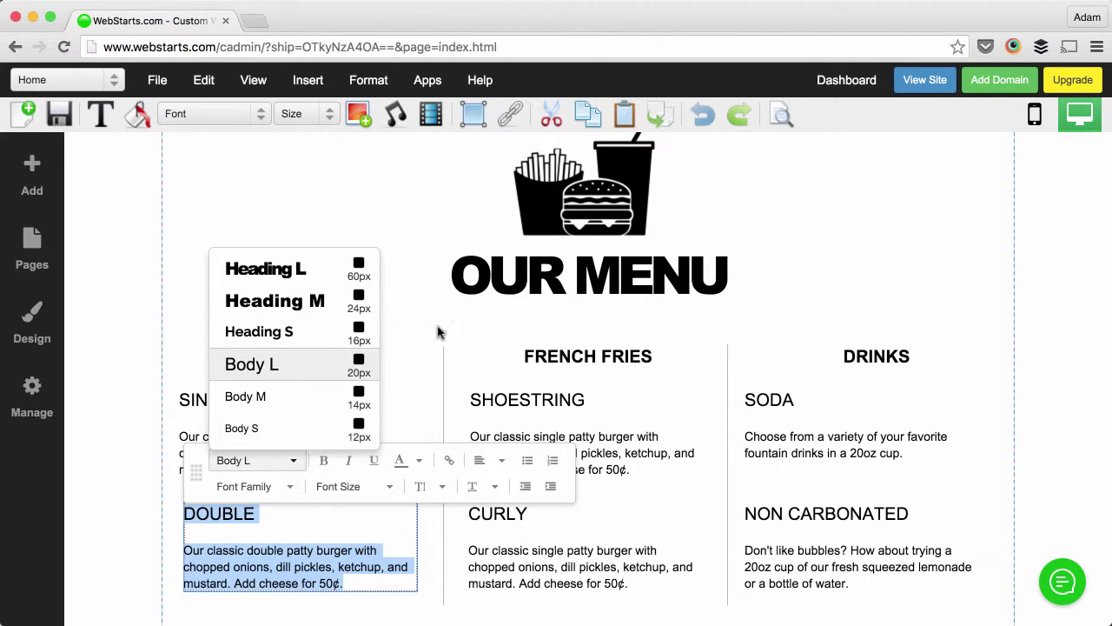
{"action": "left_click", "coordinate": [464, 334]}
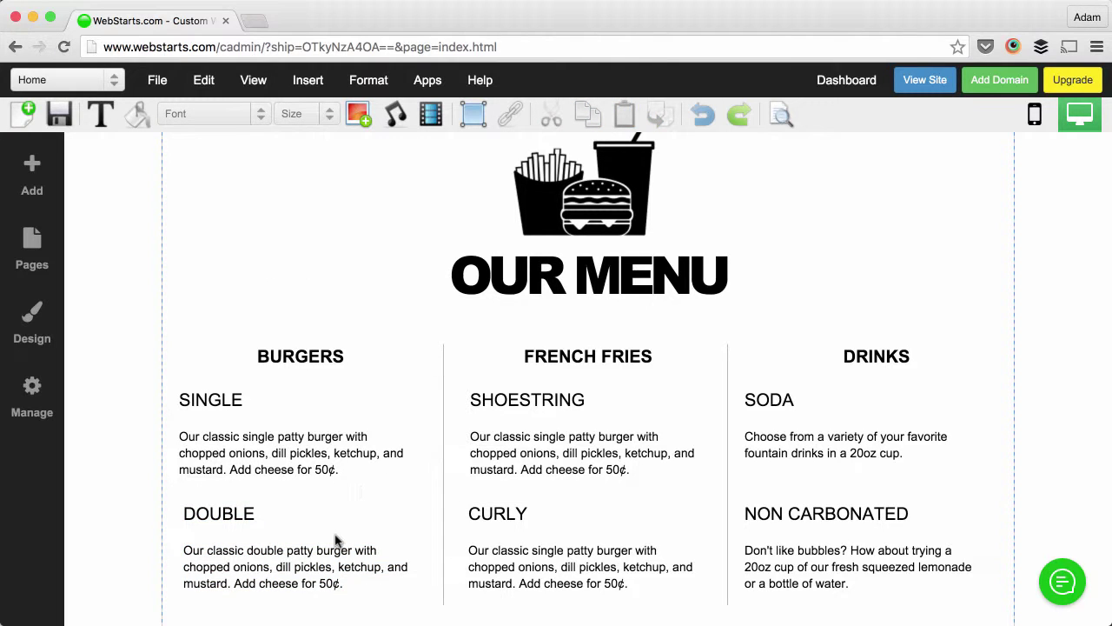
{"action": "left_click_drag", "start_coordinate": [338, 544], "coordinate": [328, 550]}
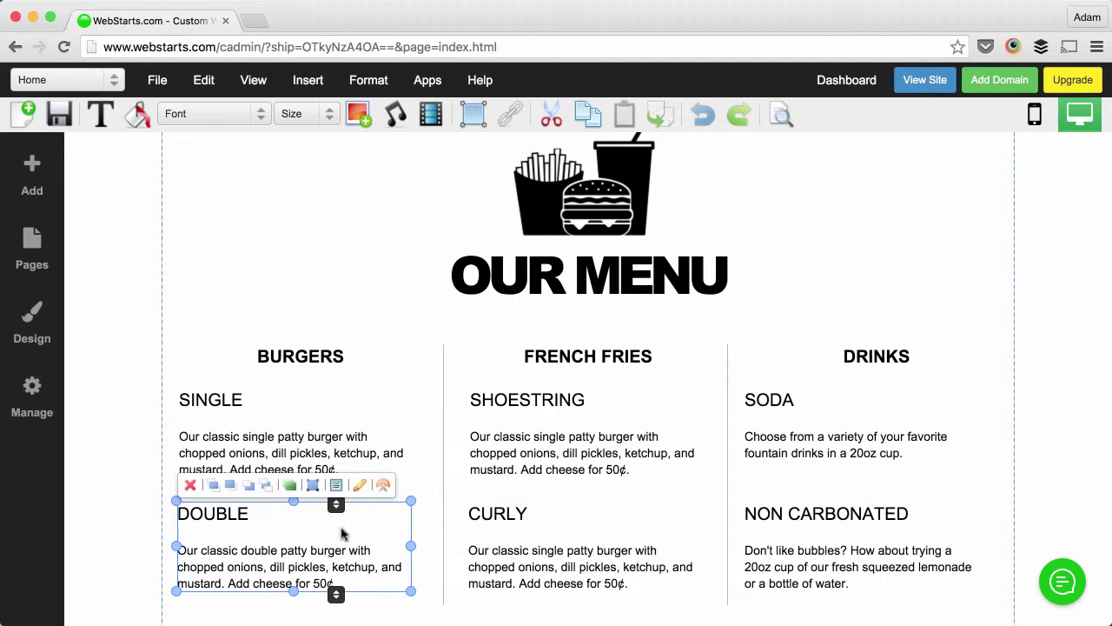
{"action": "left_click", "coordinate": [1073, 431]}
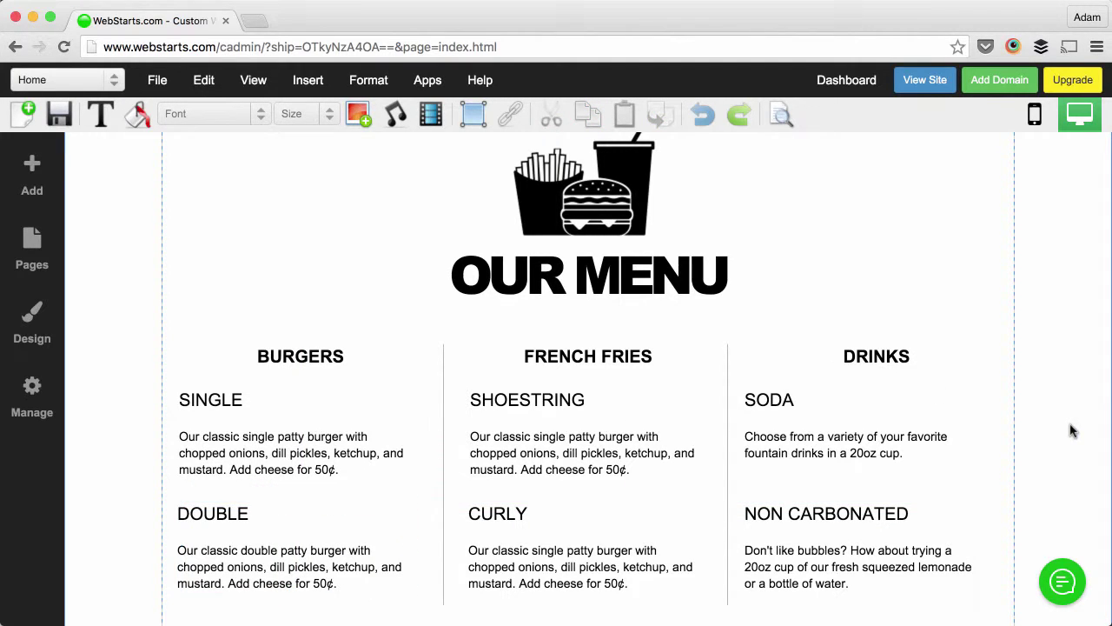
Step: Open the image library for the large food truck picture and close it without replacing the image
{"action": "scroll", "coordinate": [1073, 431], "scroll_direction": "up", "scroll_amount": 5}
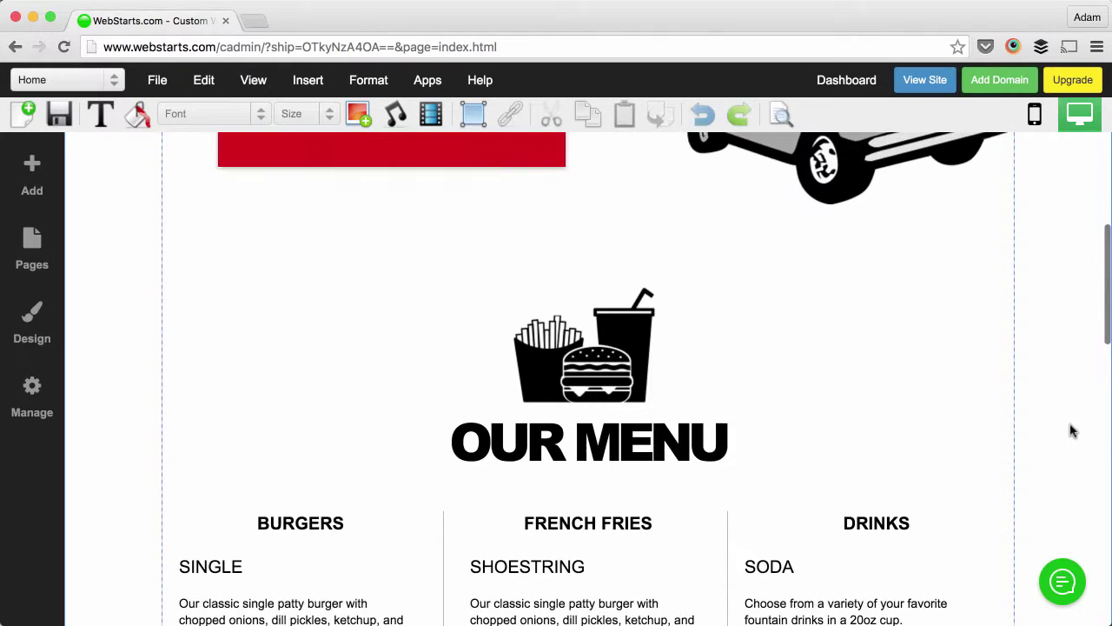
{"action": "scroll", "coordinate": [1073, 431], "scroll_direction": "up", "scroll_amount": 5}
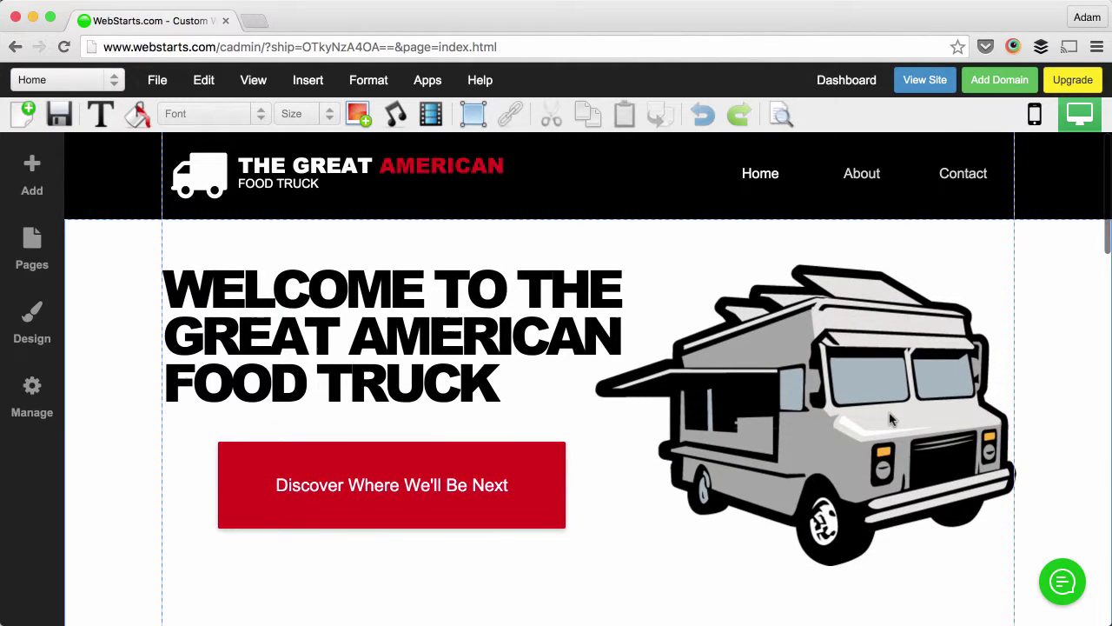
{"action": "double_click", "coordinate": [873, 418]}
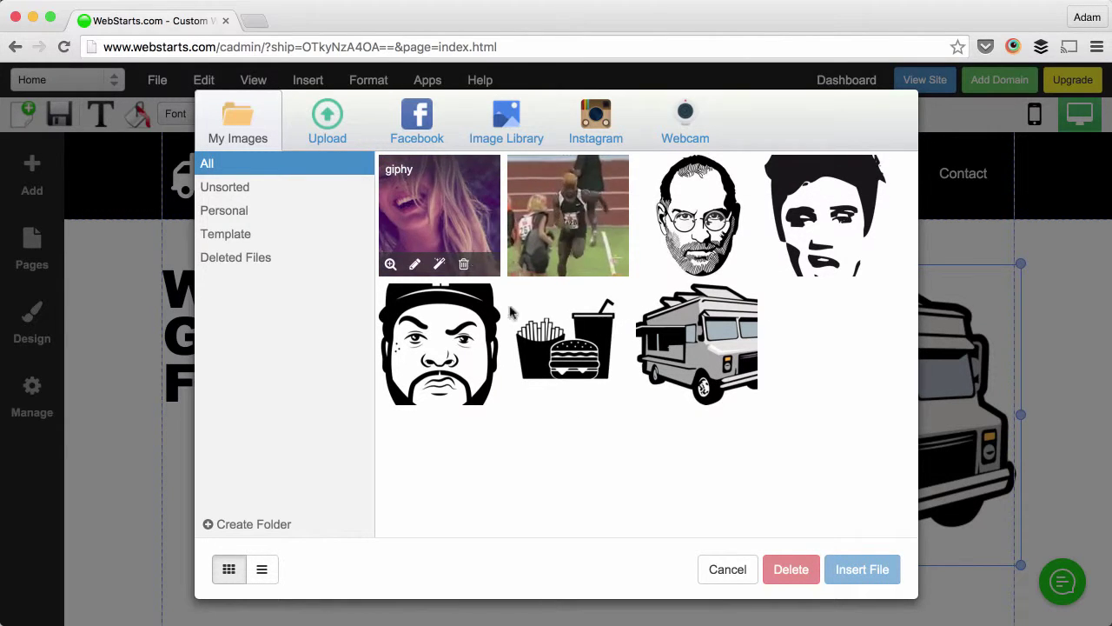
{"action": "left_click", "coordinate": [727, 570]}
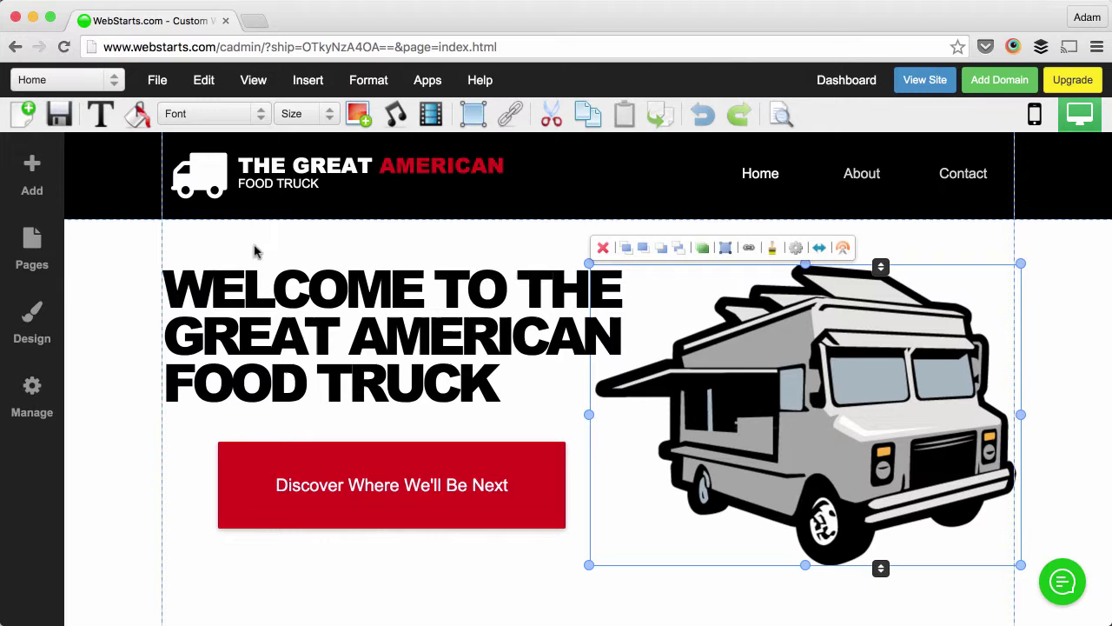
Step: Select the truck icon in the header and browse the icon library without adding an icon
{"action": "left_click", "coordinate": [200, 187]}
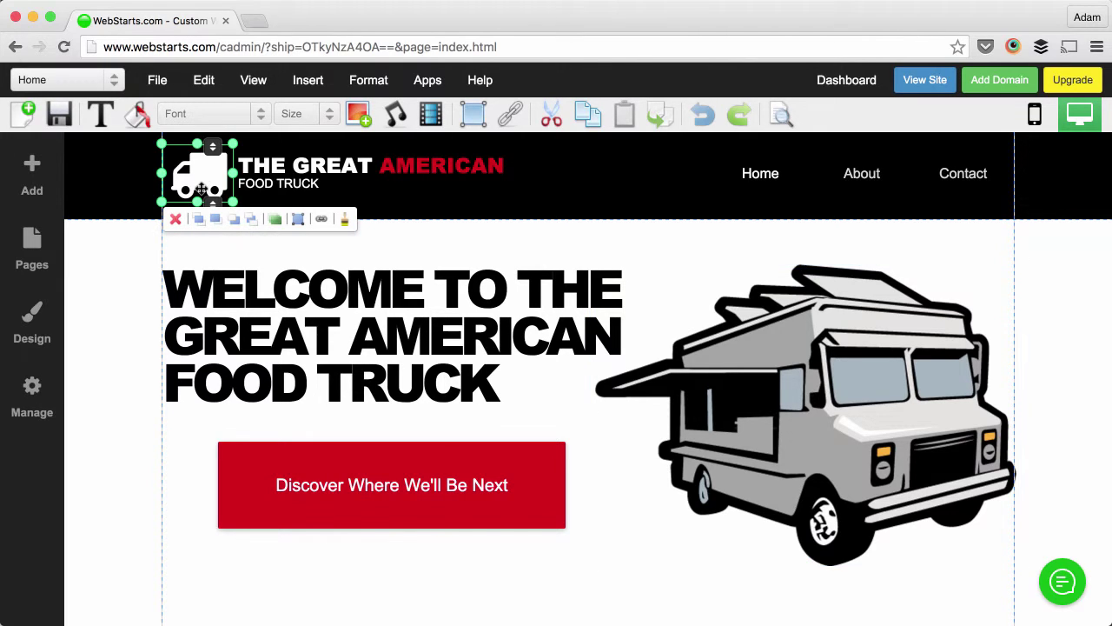
{"action": "left_click", "coordinate": [43, 172]}
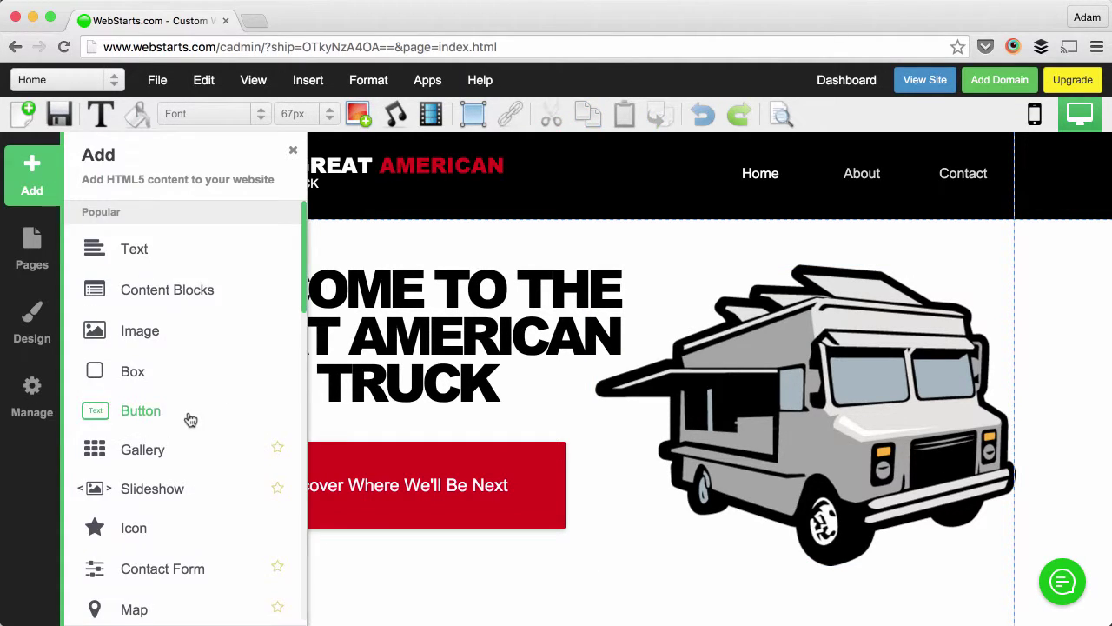
{"action": "scroll", "coordinate": [156, 434], "scroll_direction": "down", "scroll_amount": 1}
{"action": "left_click", "coordinate": [157, 437]}
{"action": "scroll", "coordinate": [191, 439], "scroll_direction": "down", "scroll_amount": 15}
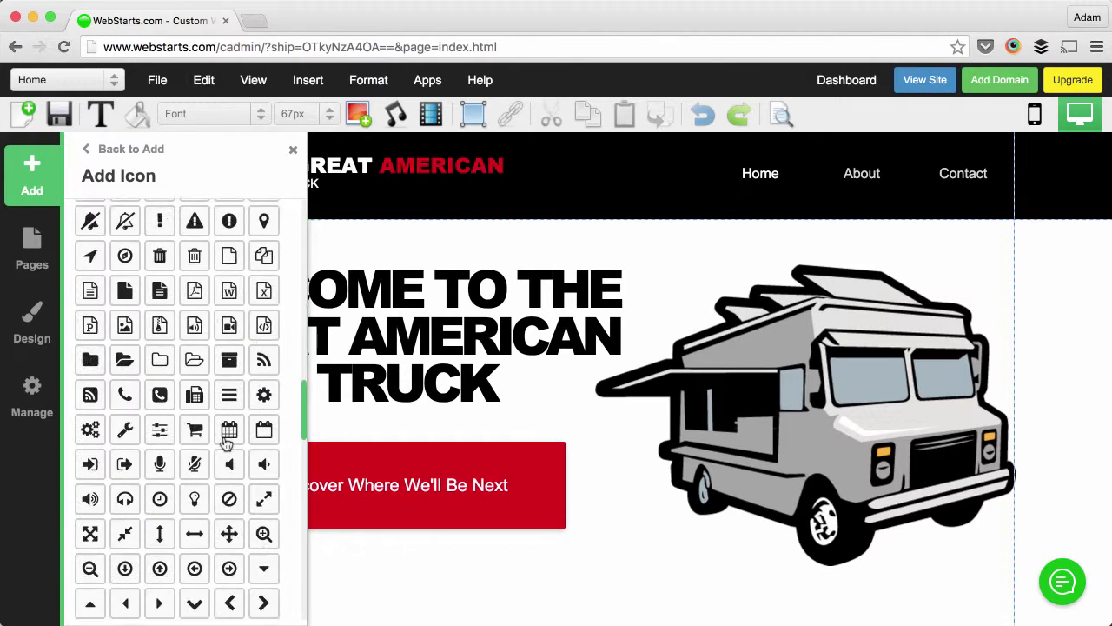
{"action": "scroll", "coordinate": [228, 443], "scroll_direction": "down", "scroll_amount": 5}
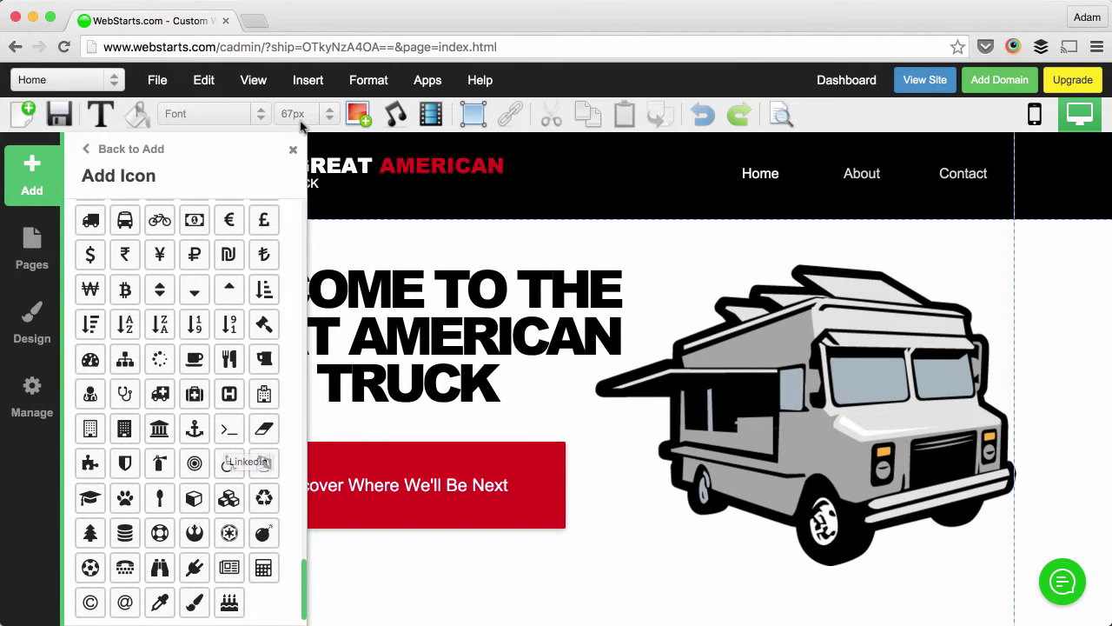
{"action": "left_click", "coordinate": [160, 153]}
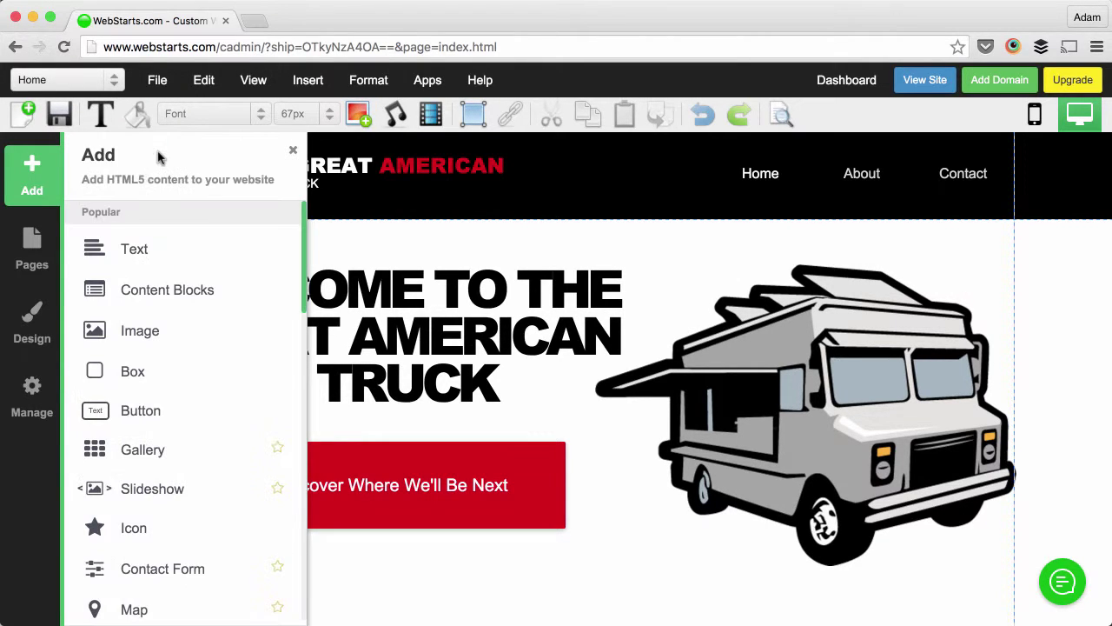
{"action": "left_click", "coordinate": [294, 150]}
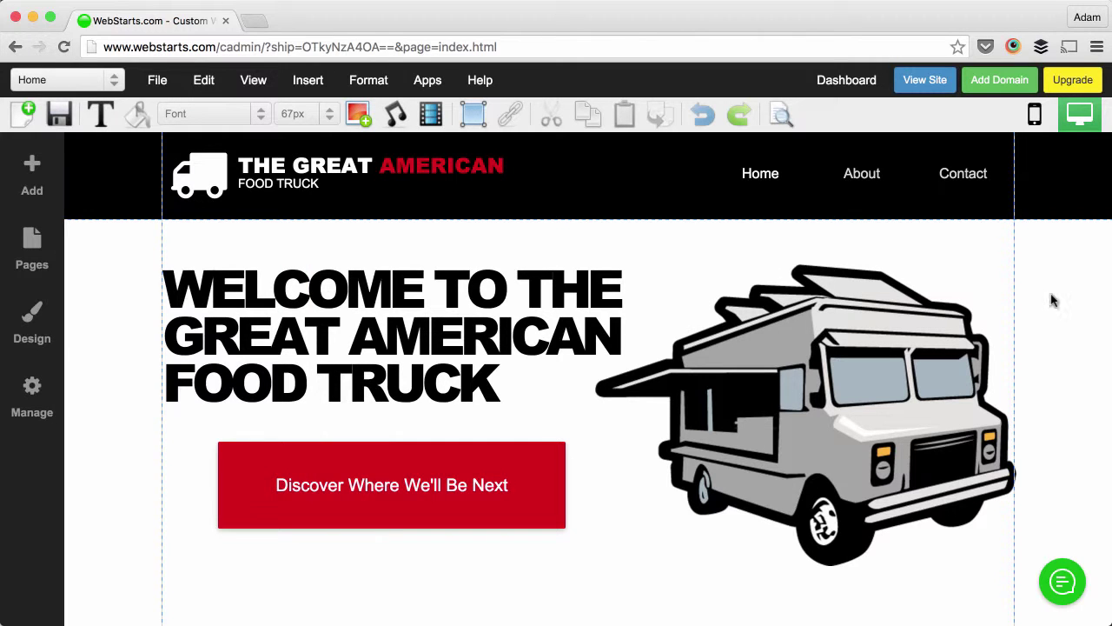
Step: Look over the Home page down to its footer and switch the editor to the About page
{"action": "scroll", "coordinate": [1052, 300], "scroll_direction": "down", "scroll_amount": 5}
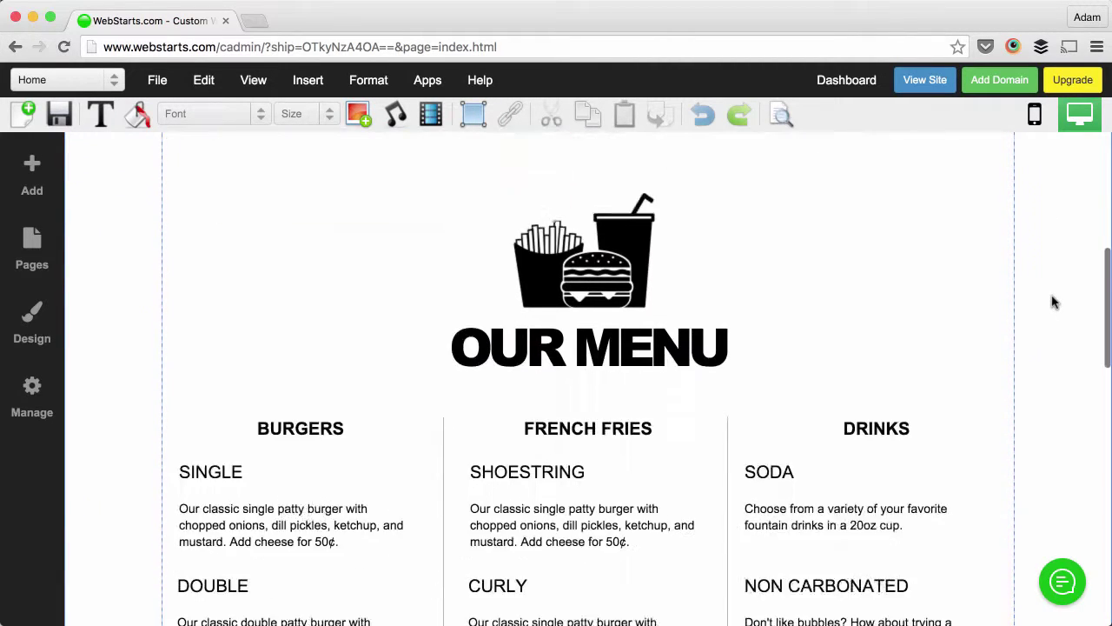
{"action": "scroll", "coordinate": [1052, 301], "scroll_direction": "down", "scroll_amount": 10}
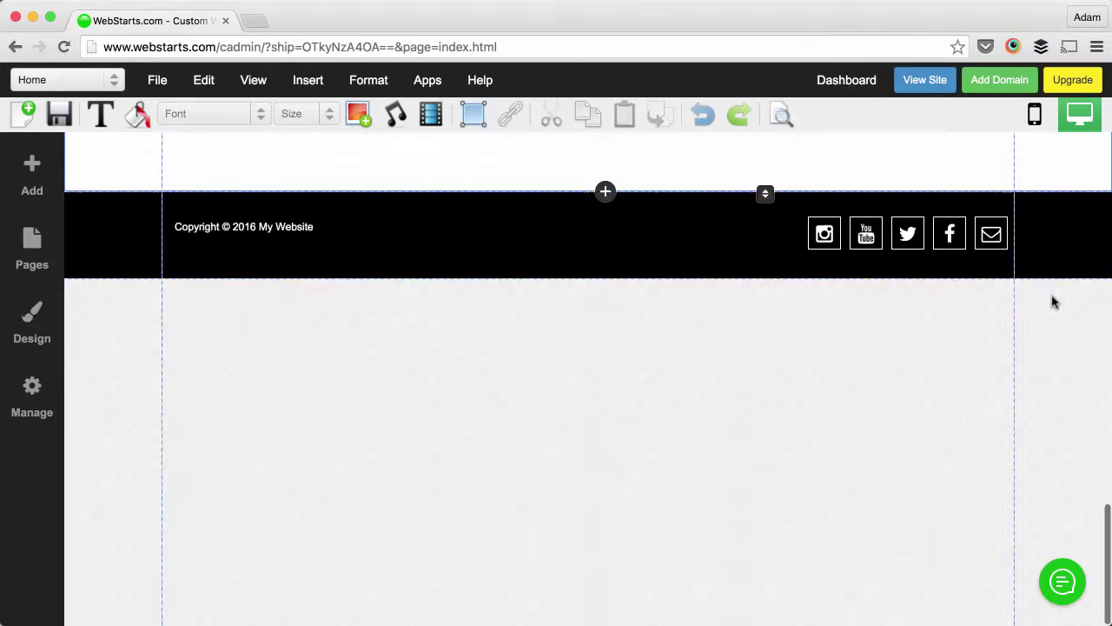
{"action": "scroll", "coordinate": [1052, 300], "scroll_direction": "up", "scroll_amount": 10}
{"action": "left_click", "coordinate": [105, 80]}
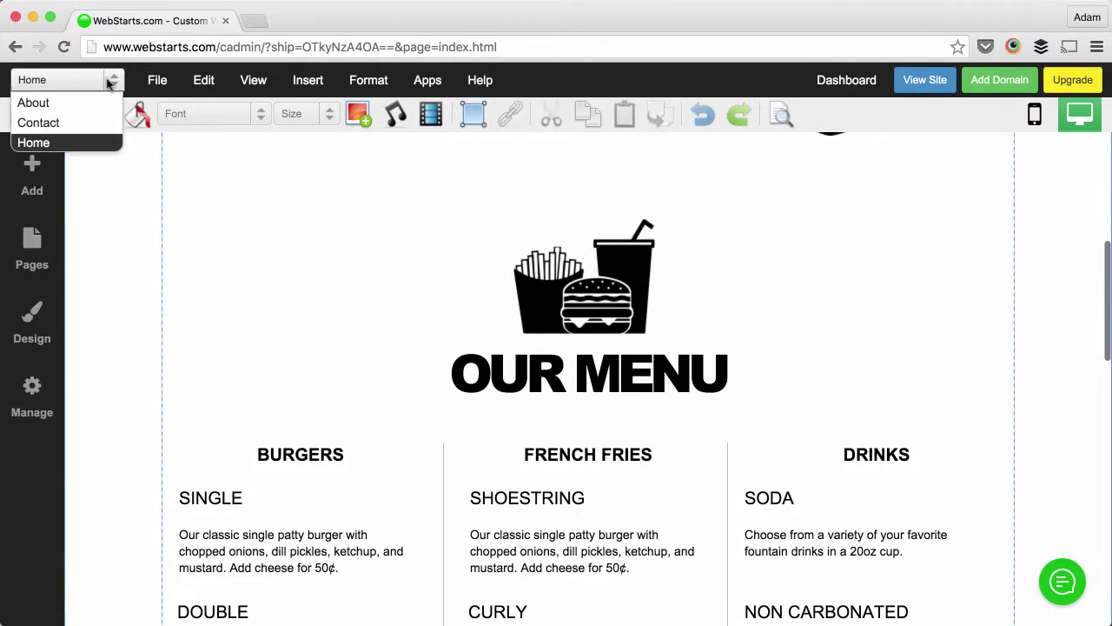
{"action": "left_click", "coordinate": [63, 105]}
{"action": "left_click", "coordinate": [511, 447]}
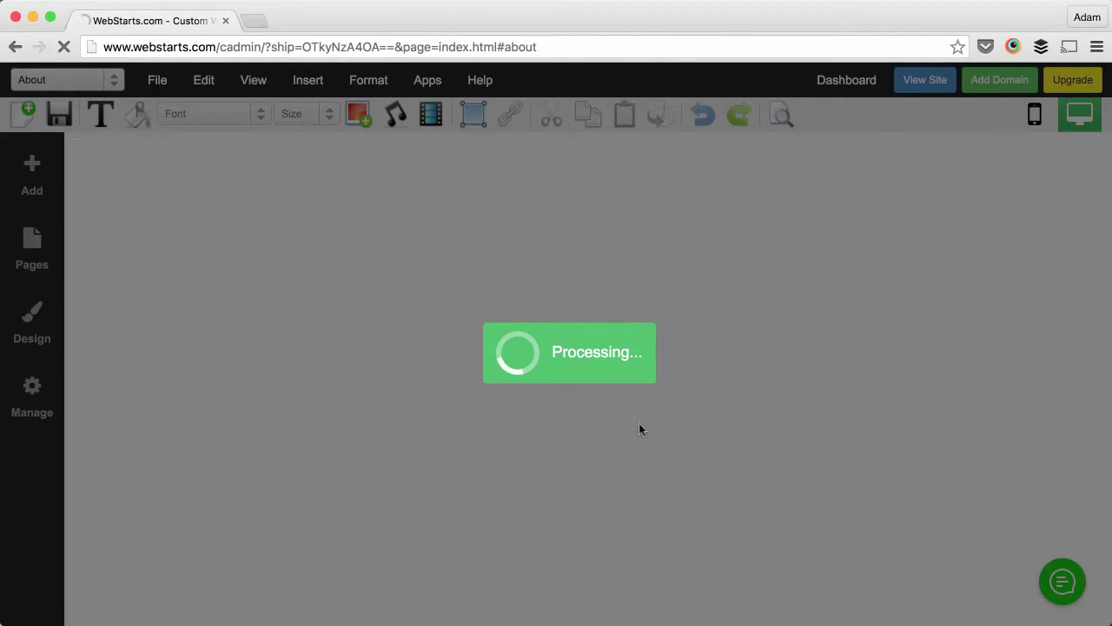
Step: Insert the Crew content block with three circular photos on the About page and delete it again
{"action": "scroll", "coordinate": [430, 376], "scroll_direction": "down", "scroll_amount": 2}
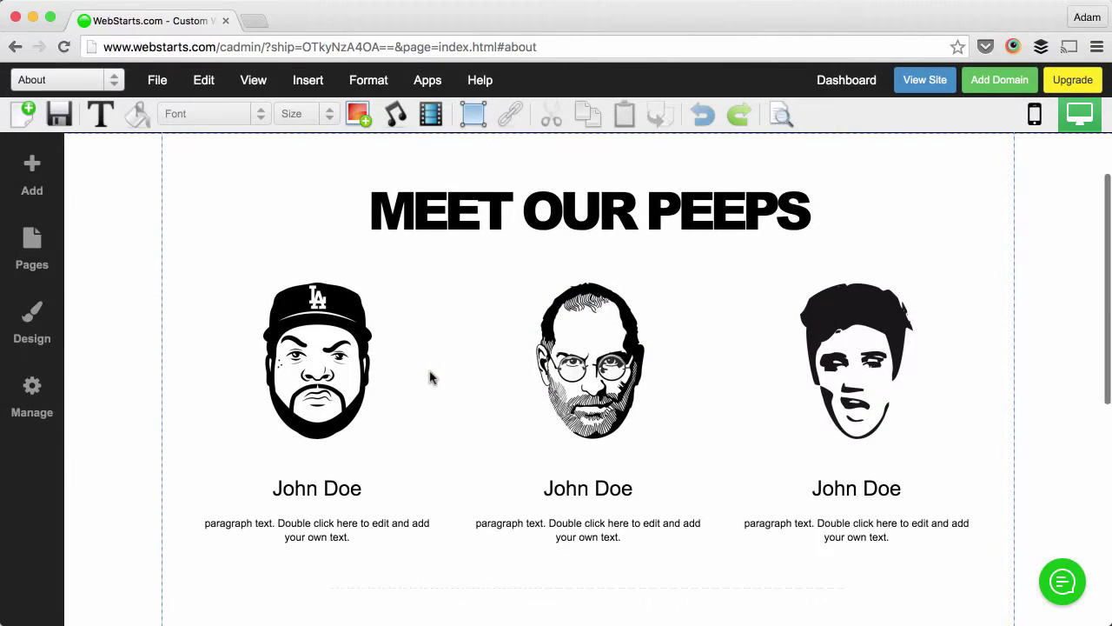
{"action": "scroll", "coordinate": [161, 323], "scroll_direction": "up", "scroll_amount": 1}
{"action": "left_click", "coordinate": [31, 174]}
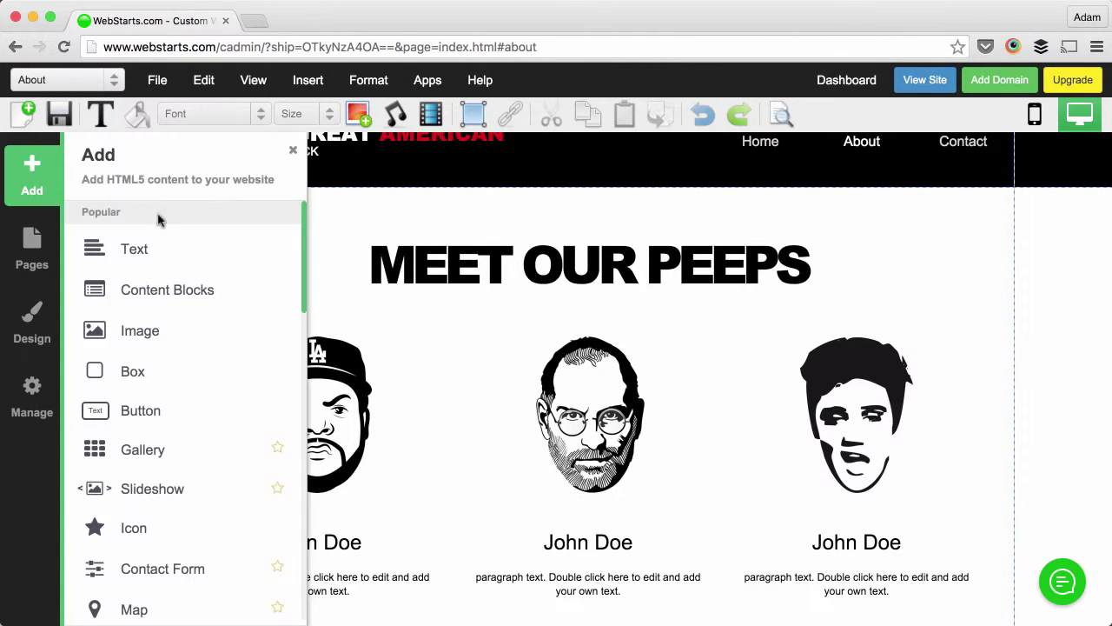
{"action": "left_click", "coordinate": [194, 289]}
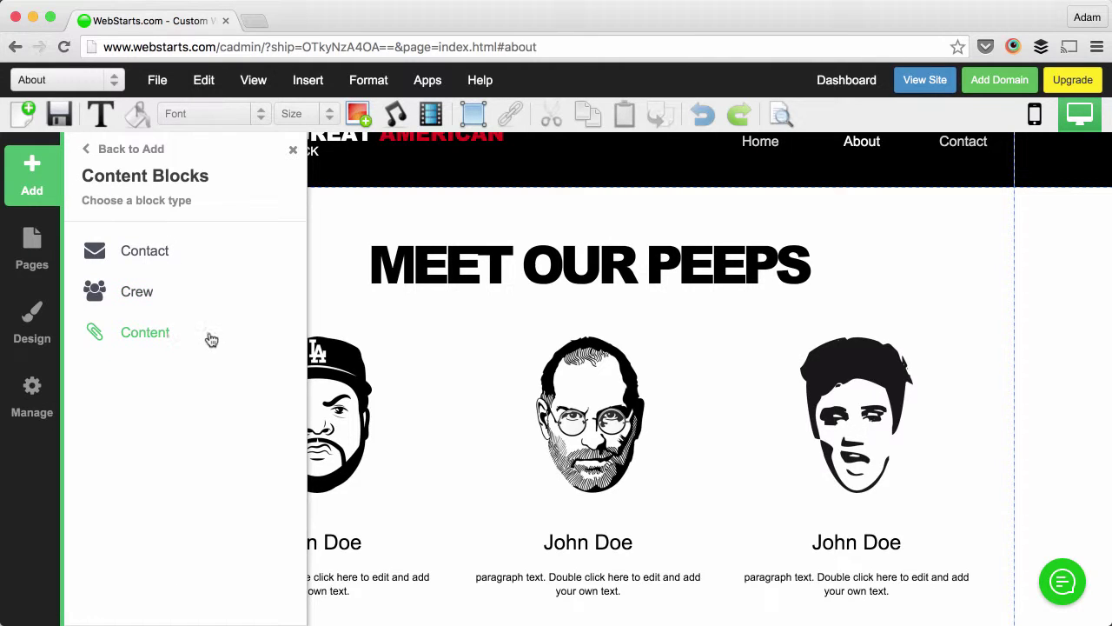
{"action": "left_click", "coordinate": [144, 293]}
{"action": "scroll", "coordinate": [182, 313], "scroll_direction": "down", "scroll_amount": 2}
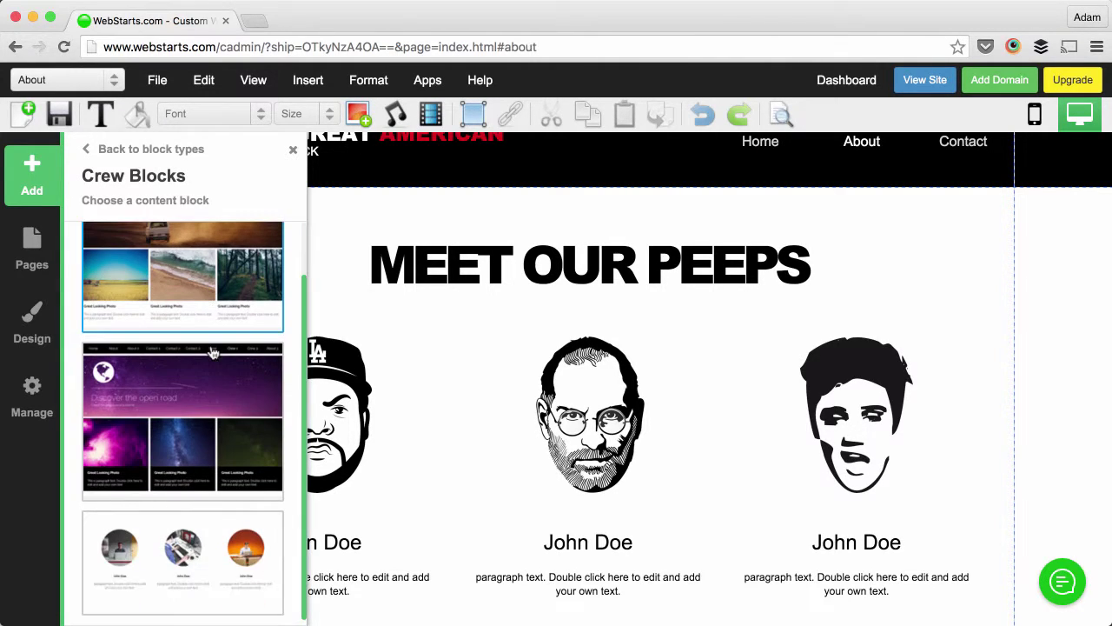
{"action": "left_click", "coordinate": [240, 579]}
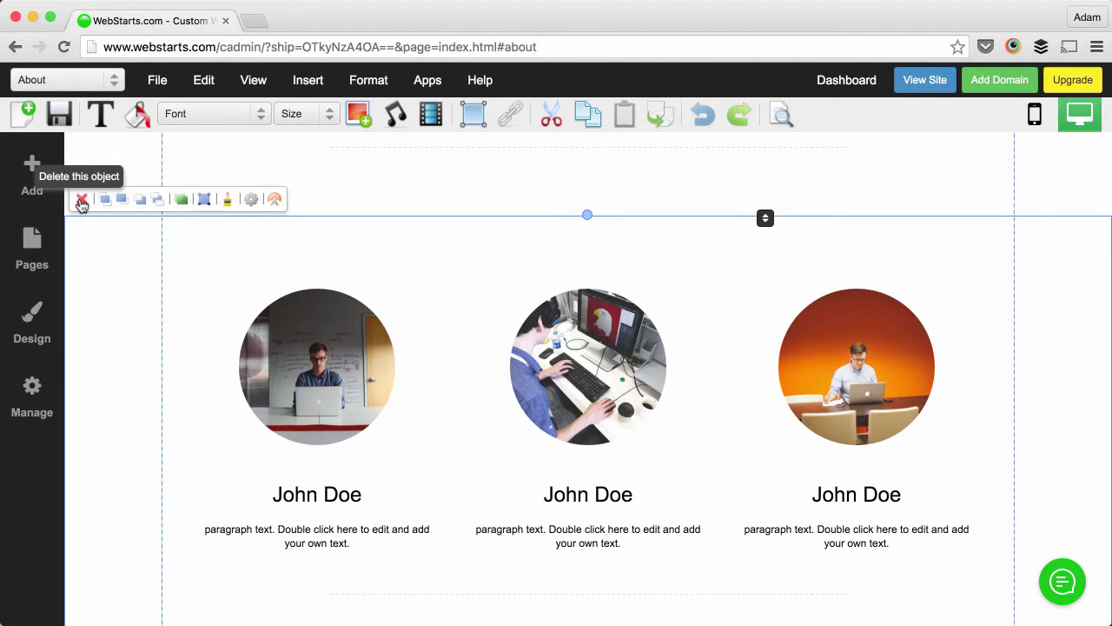
{"action": "left_click", "coordinate": [78, 200]}
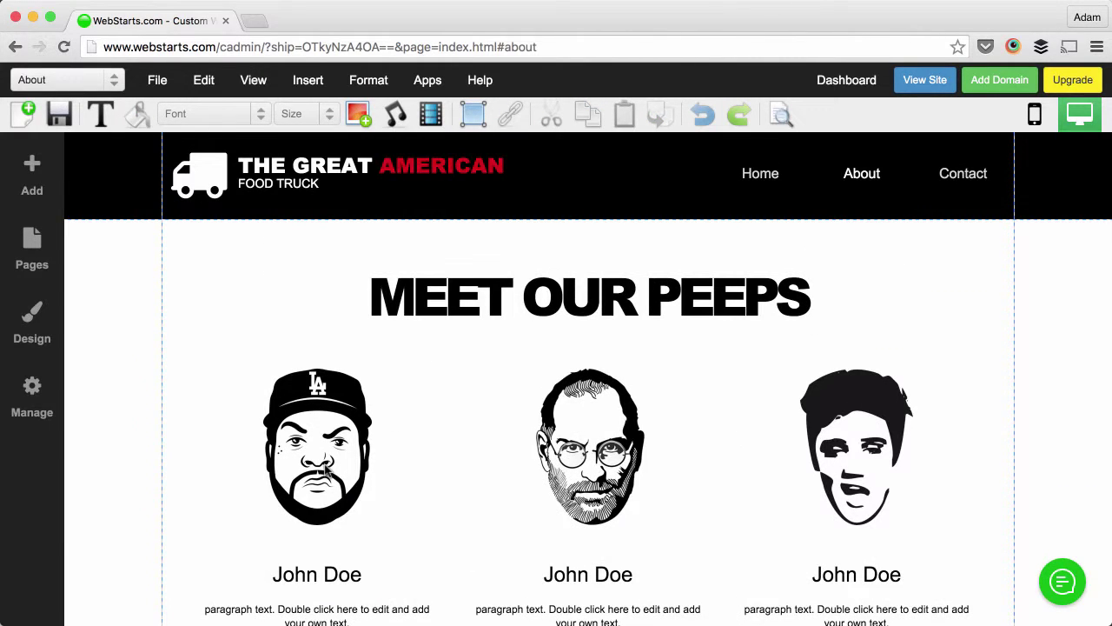
Step: Try to add a Social Bar to the About page, and select the existing social icons in the footer
{"action": "scroll", "coordinate": [326, 469], "scroll_direction": "down", "scroll_amount": 5}
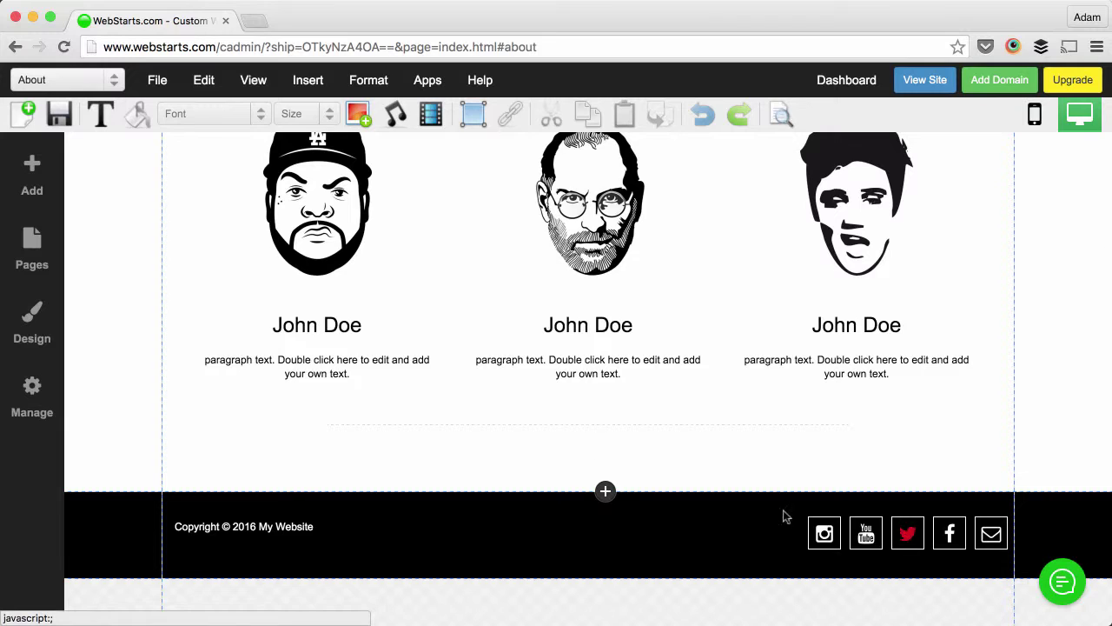
{"action": "left_click", "coordinate": [43, 178]}
{"action": "scroll", "coordinate": [197, 348], "scroll_direction": "down", "scroll_amount": 8}
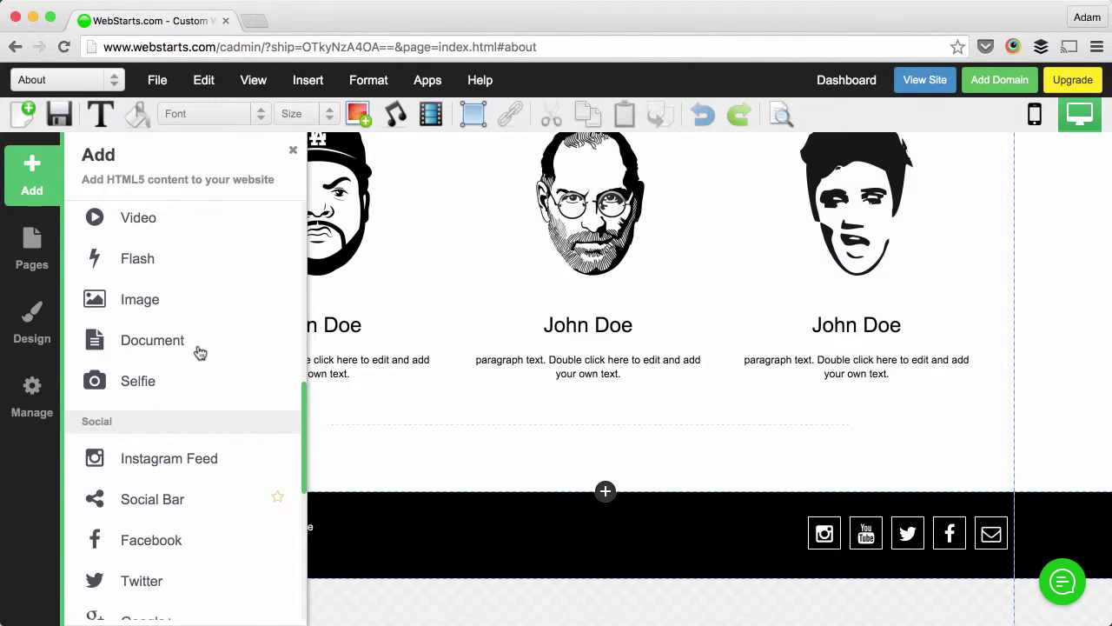
{"action": "scroll", "coordinate": [199, 351], "scroll_direction": "down", "scroll_amount": 2}
{"action": "left_click", "coordinate": [164, 427]}
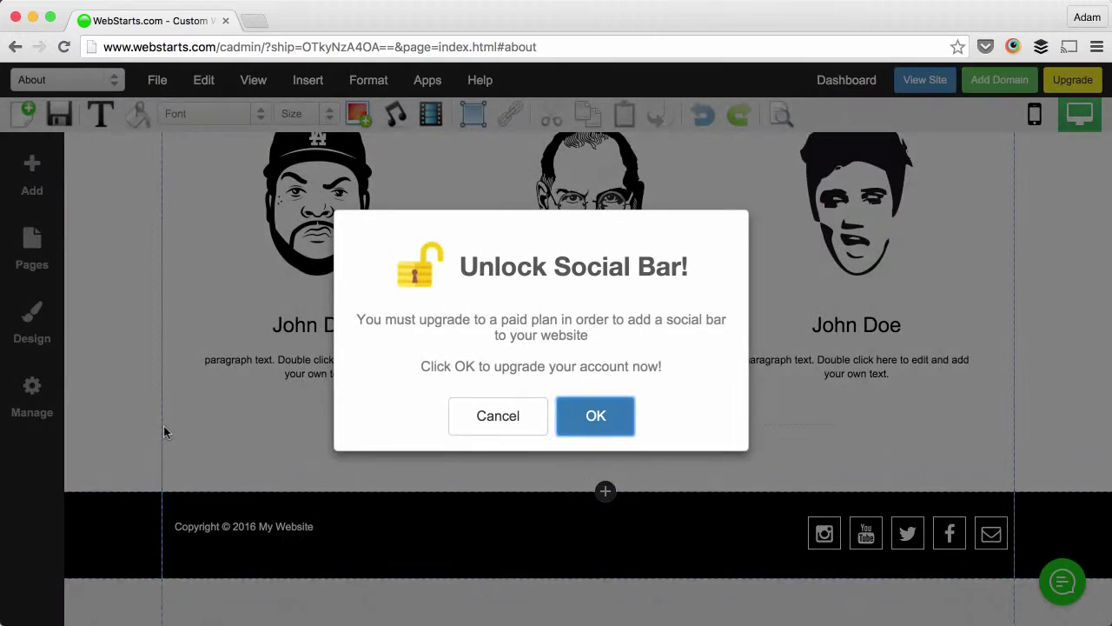
{"action": "left_click", "coordinate": [512, 421]}
{"action": "left_click", "coordinate": [892, 521]}
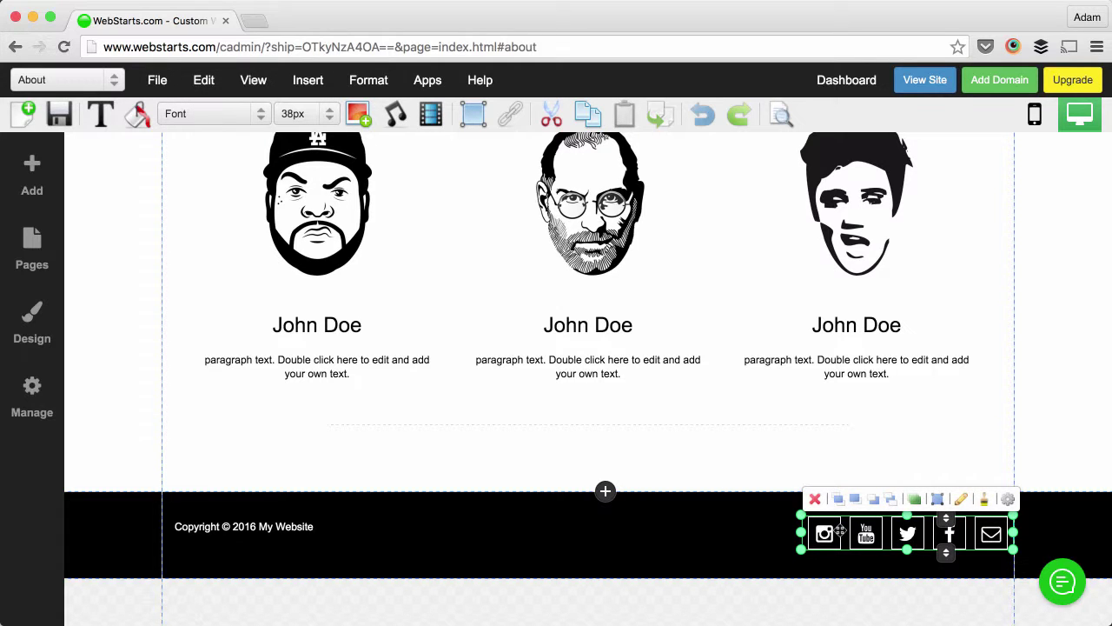
Step: Switch the editor from the About page to the Contact page
{"action": "scroll", "coordinate": [919, 540], "scroll_direction": "up", "scroll_amount": 5}
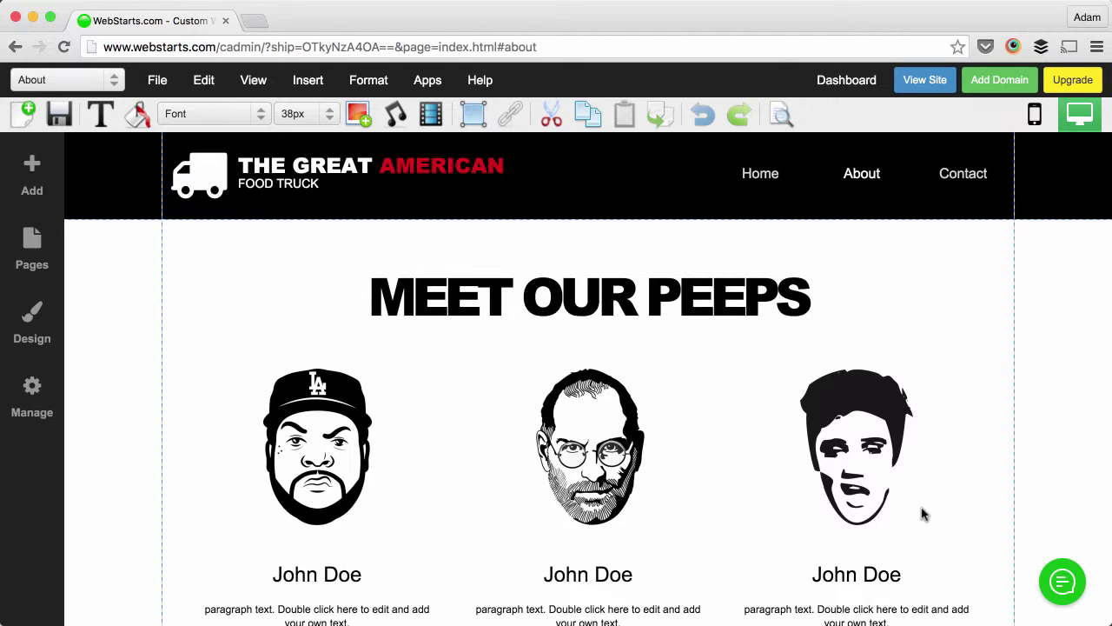
{"action": "left_click", "coordinate": [113, 80]}
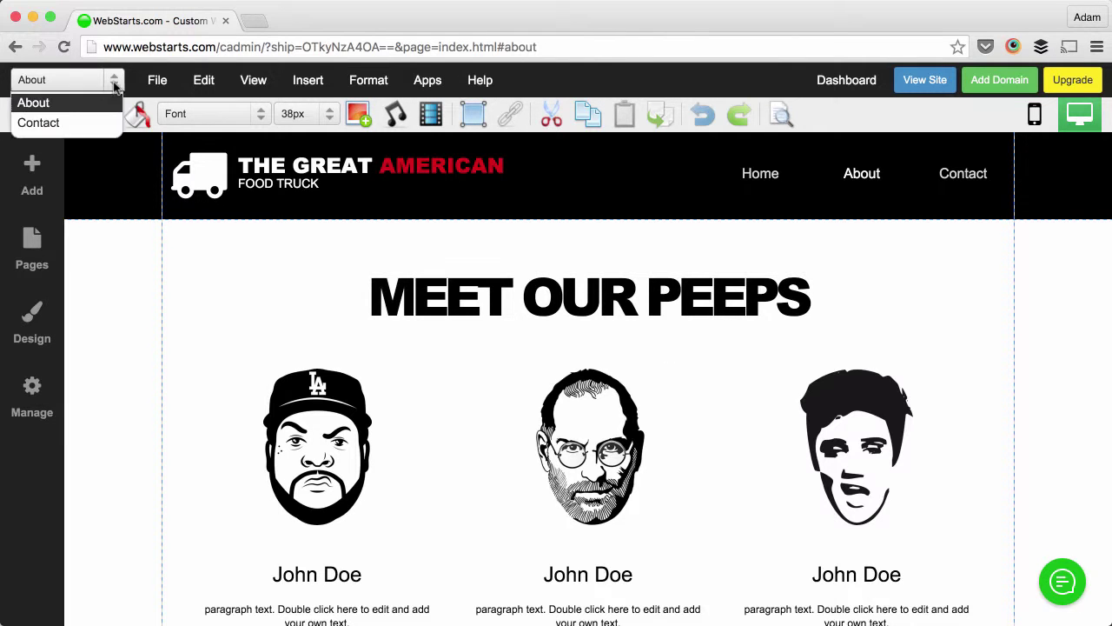
{"action": "left_click", "coordinate": [90, 125]}
{"action": "left_click", "coordinate": [477, 438]}
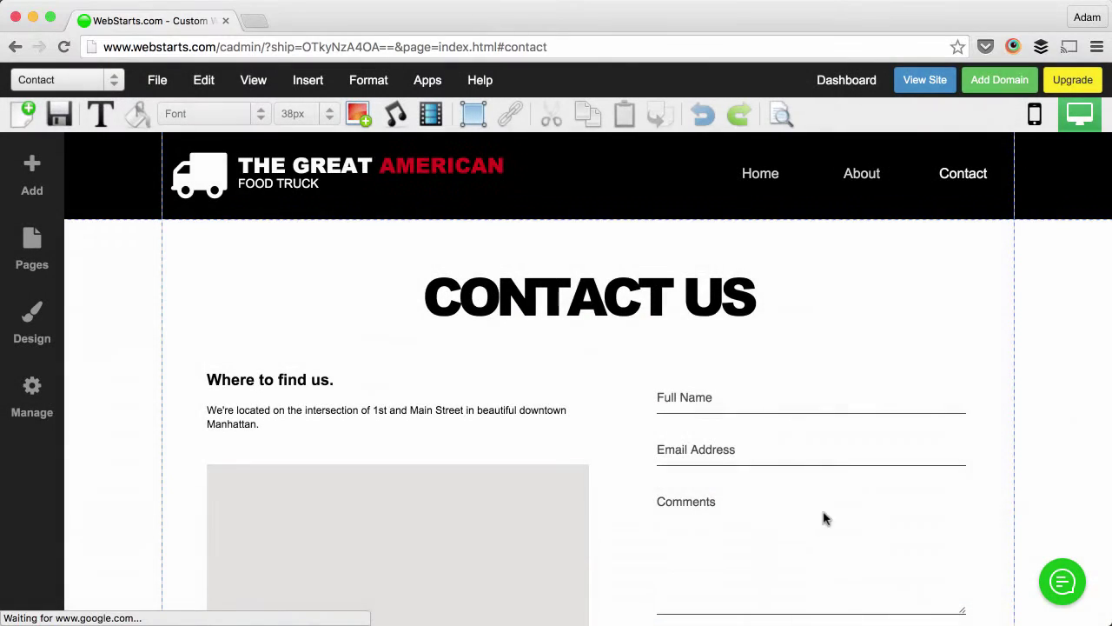
Step: Examine the Contact page layout and the available Contact content blocks without inserting one
{"action": "scroll", "coordinate": [821, 521], "scroll_direction": "down", "scroll_amount": 3}
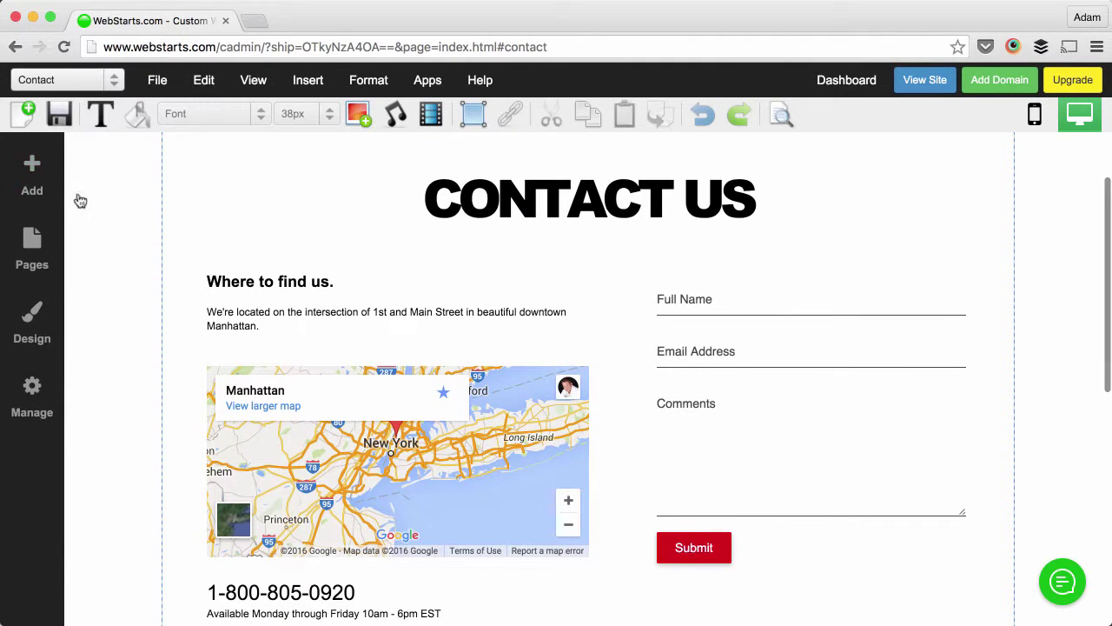
{"action": "left_click", "coordinate": [32, 167]}
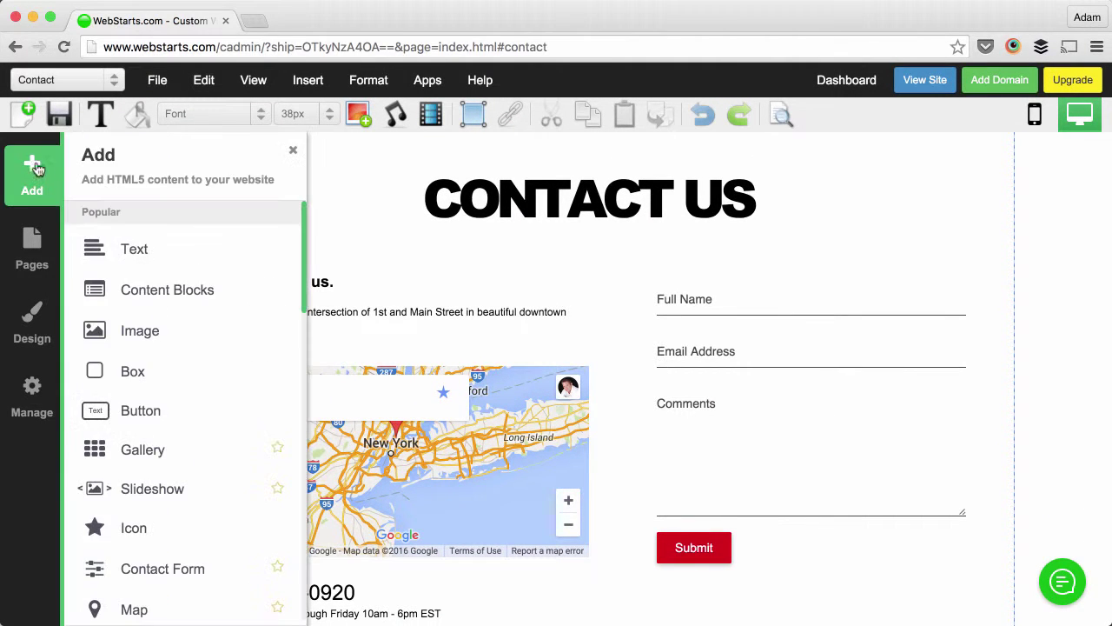
{"action": "left_click", "coordinate": [116, 293]}
{"action": "left_click", "coordinate": [139, 251]}
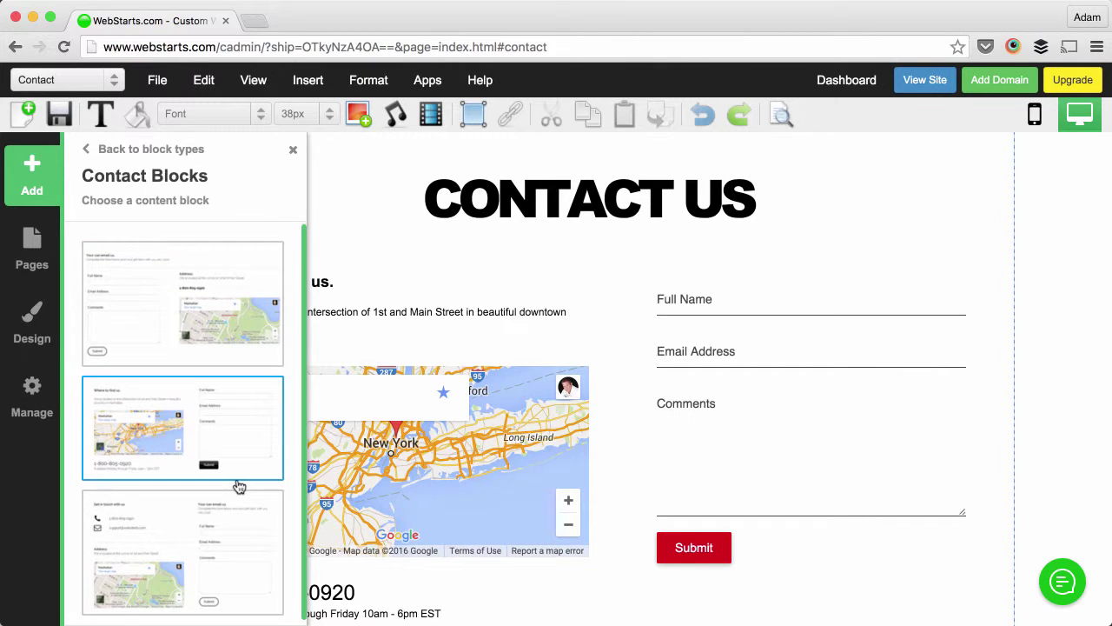
{"action": "left_click", "coordinate": [295, 153]}
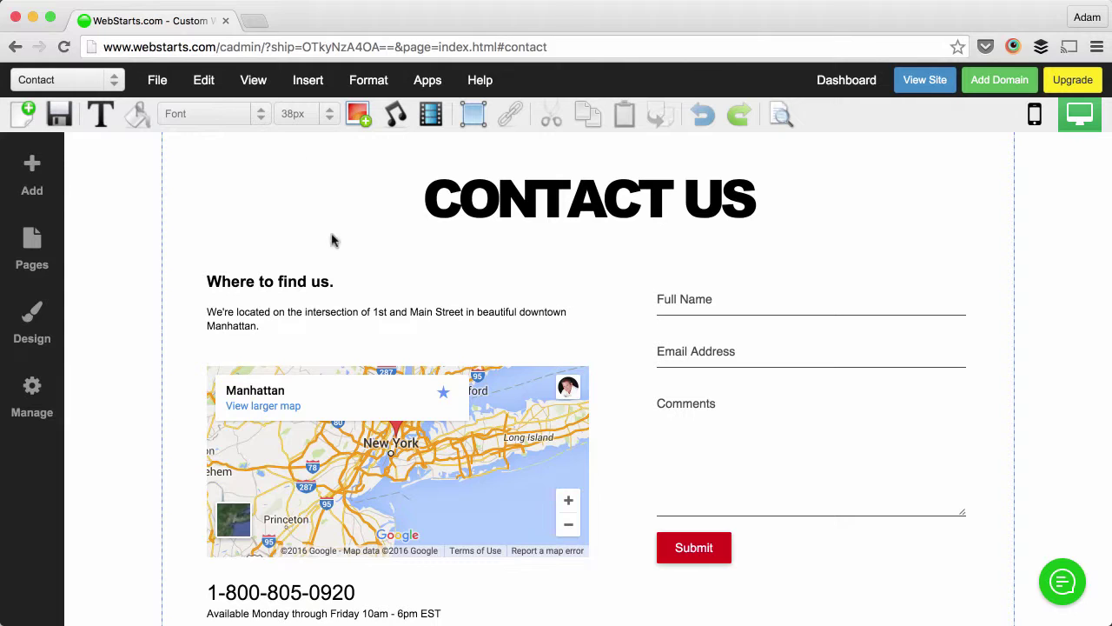
{"action": "scroll", "coordinate": [971, 253], "scroll_direction": "up", "scroll_amount": 2}
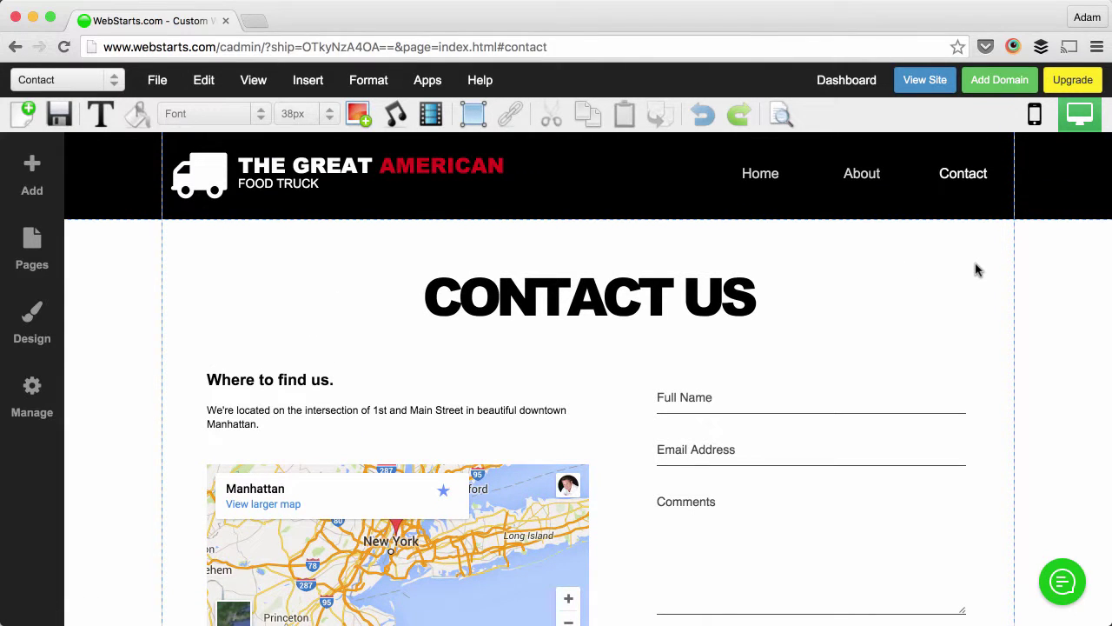